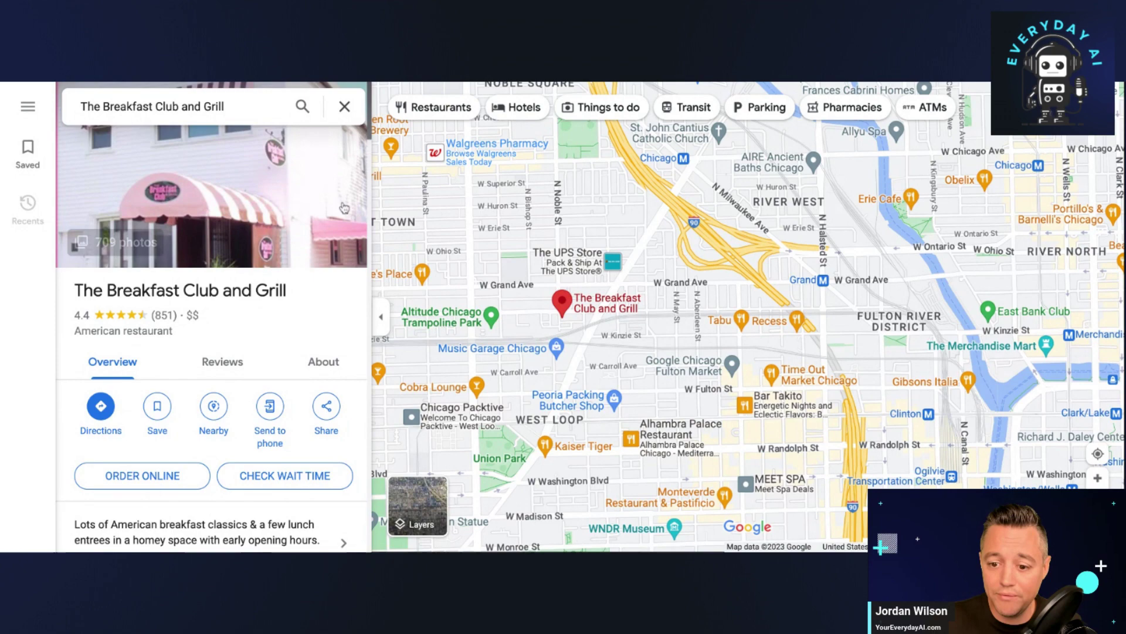
# Show The Breakfast Club and Grill's Google Maps reviews and scroll through them.
pyautogui.click(222, 361)
pyautogui.scroll(-2, 251, 330)
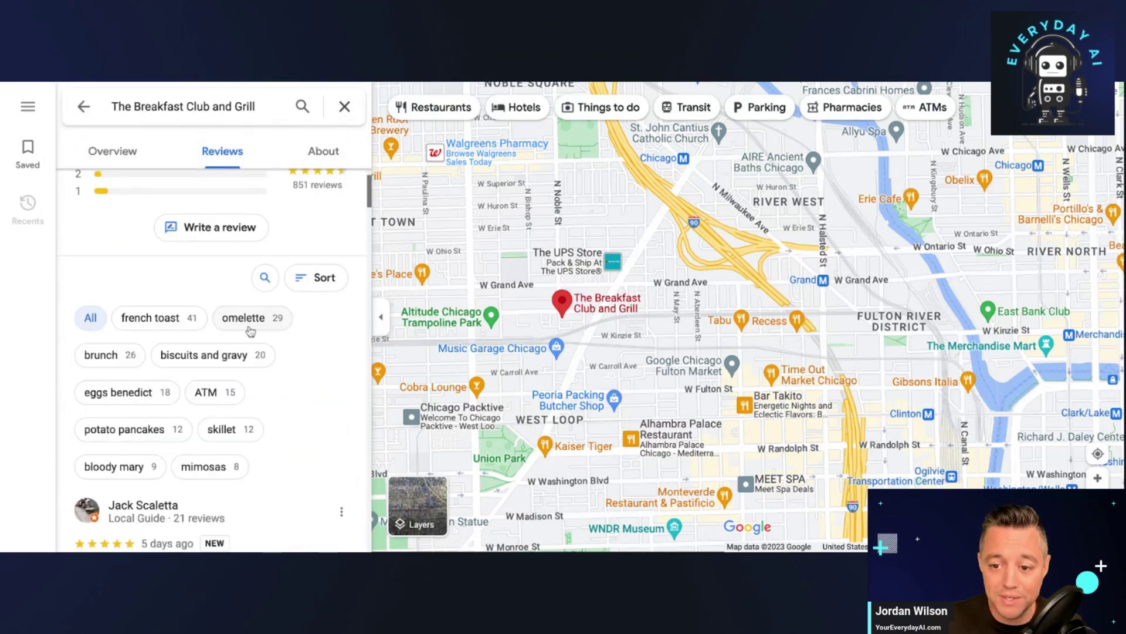
pyautogui.scroll(2, 251, 328)
pyautogui.scroll(-10, 252, 340)
pyautogui.scroll(10, 253, 350)
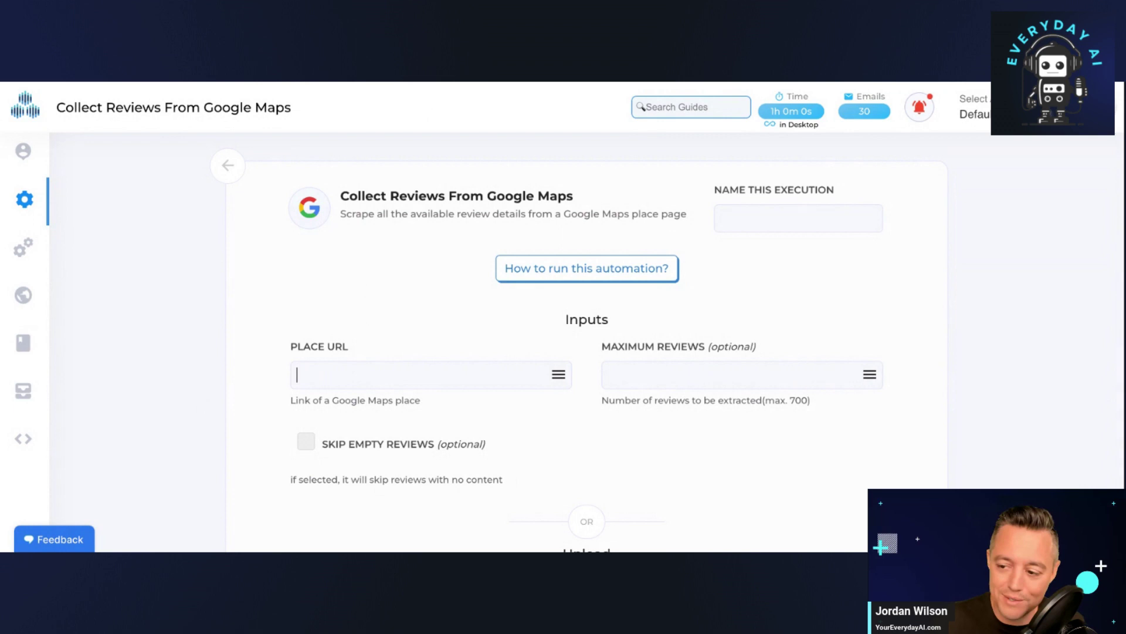
# Run Get Reviews on the pasted Maps place URL with Maximum Reviews set to 5.
pyautogui.hotkey('ctrl', 'v')
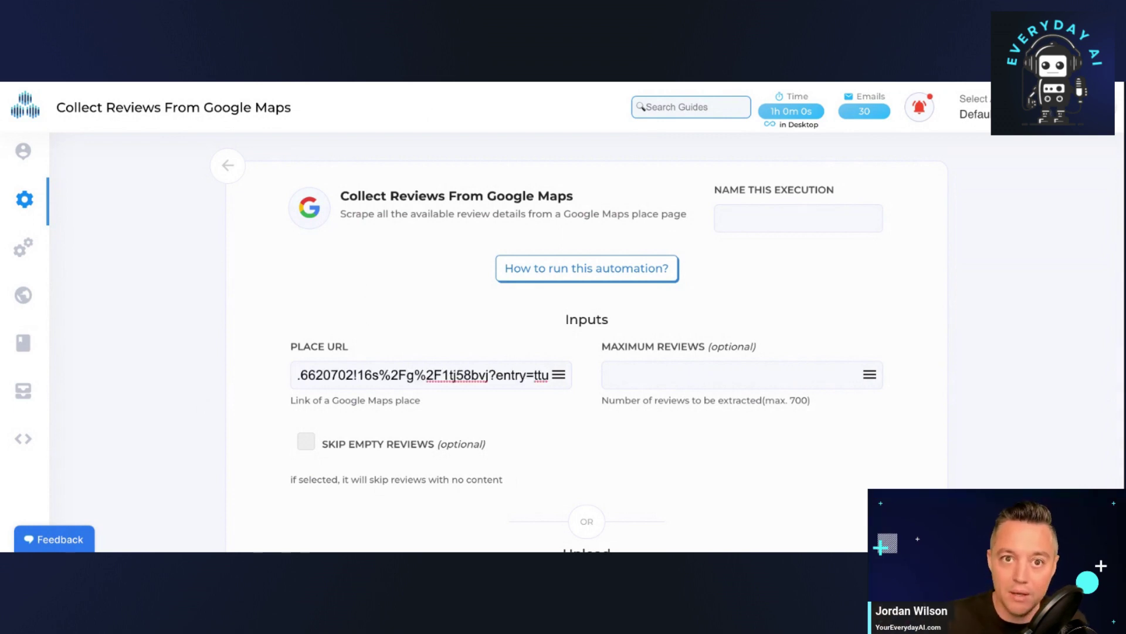
pyautogui.scroll(-2, 588, 410)
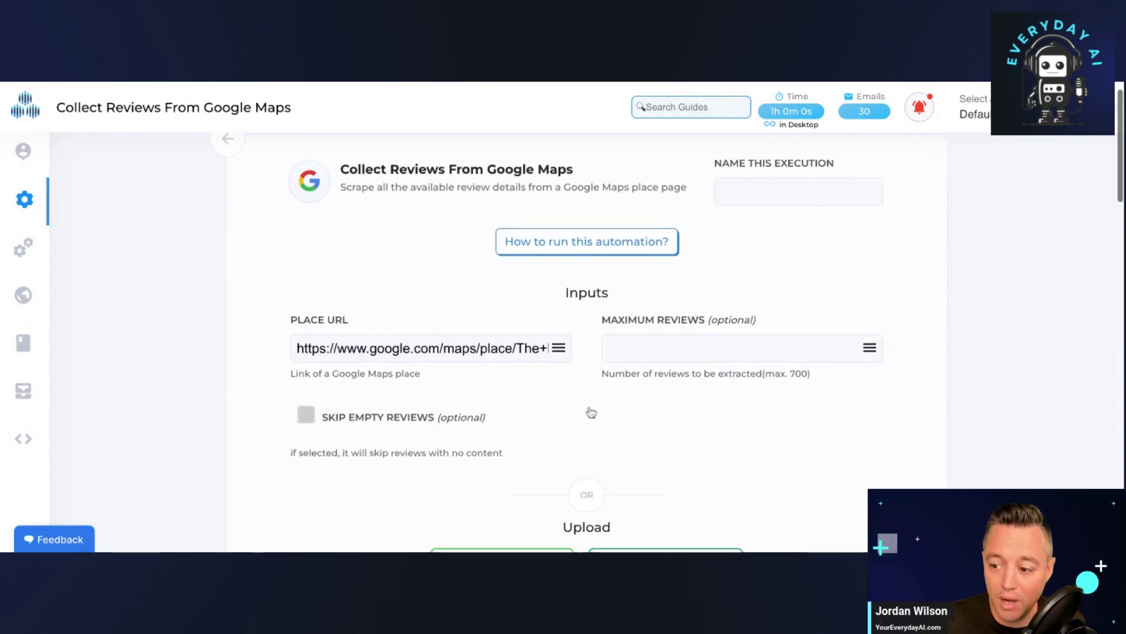
pyautogui.click(743, 307)
pyautogui.write('5')
pyautogui.scroll(-4, 833, 434)
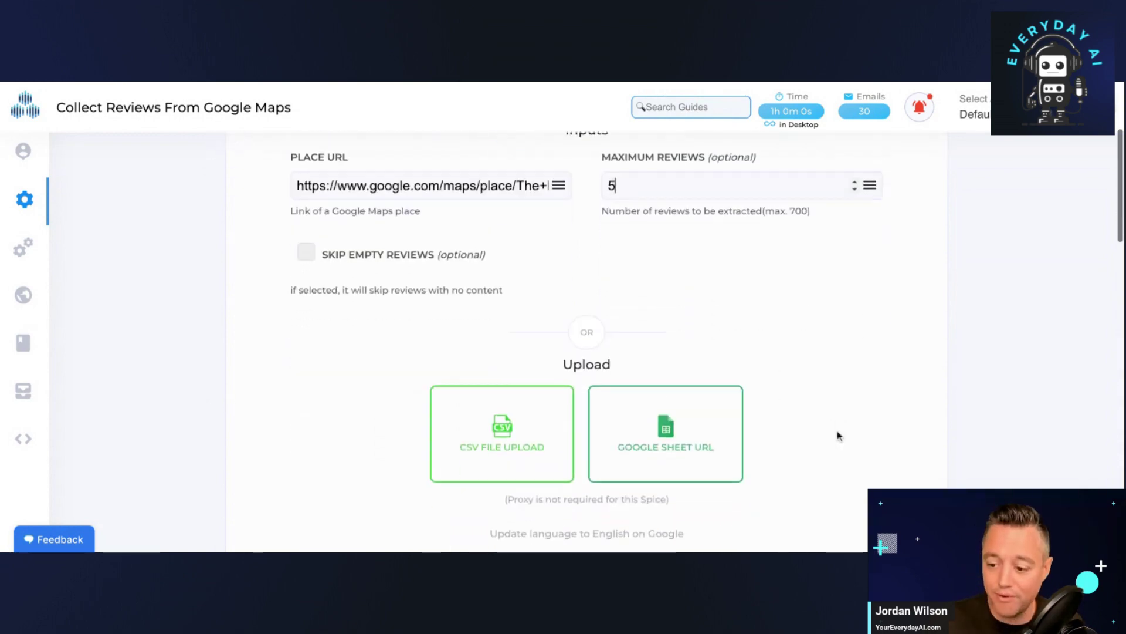
pyautogui.click(621, 474)
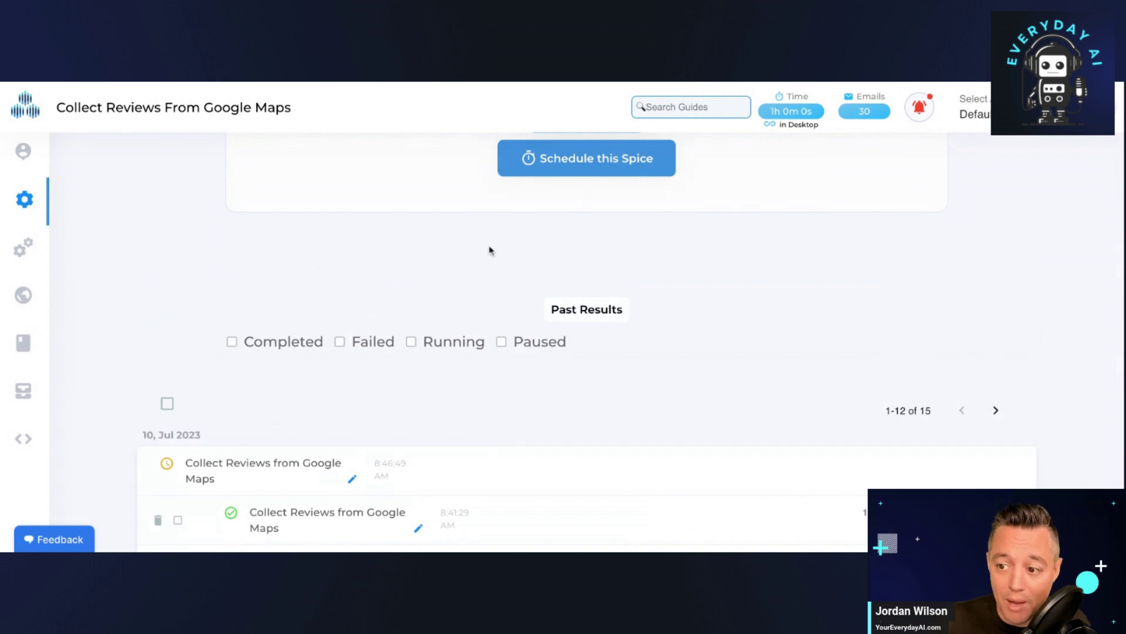
# Expand the newest Past Results run's logs and open its Result spreadsheet of five reviews.
pyautogui.scroll(10, 379, 346)
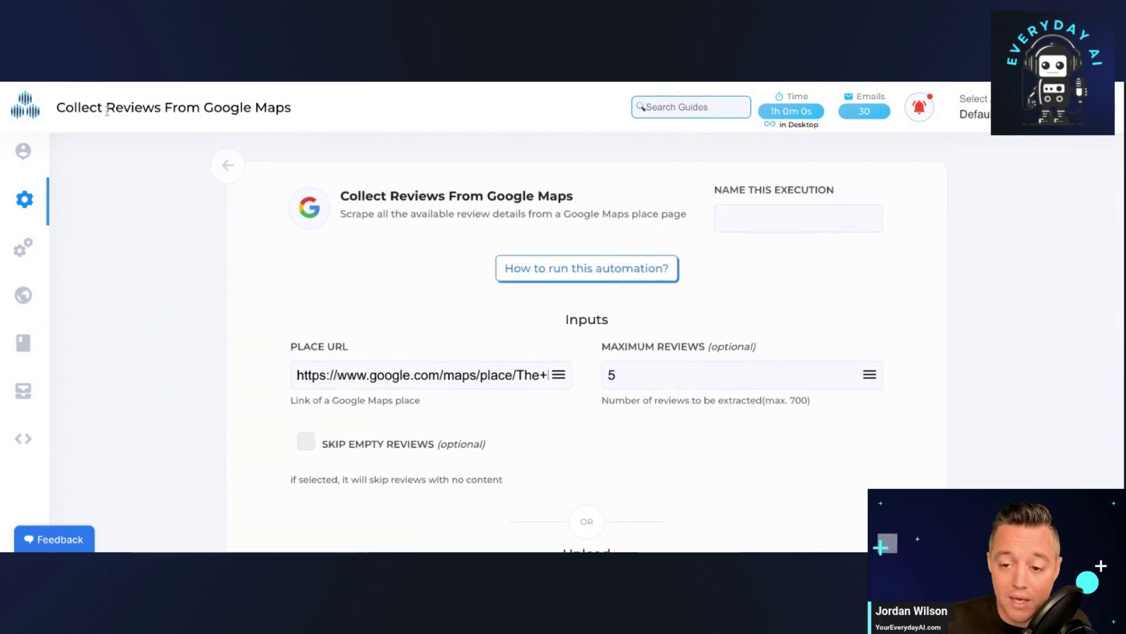
pyautogui.tripleClick(153, 107)
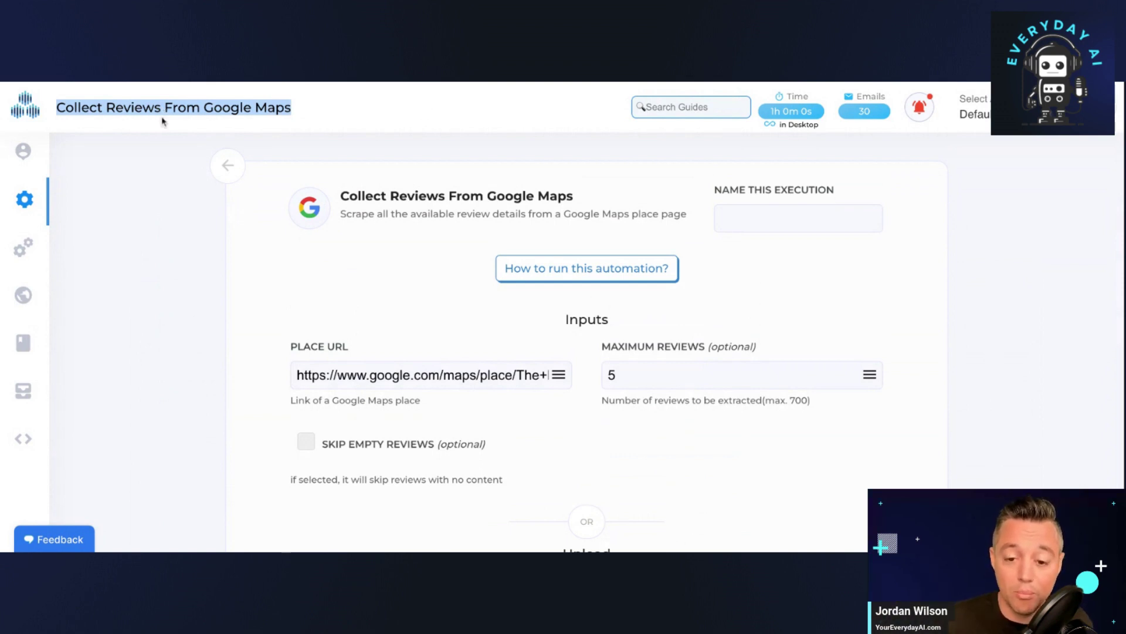
pyautogui.scroll(-10, 234, 350)
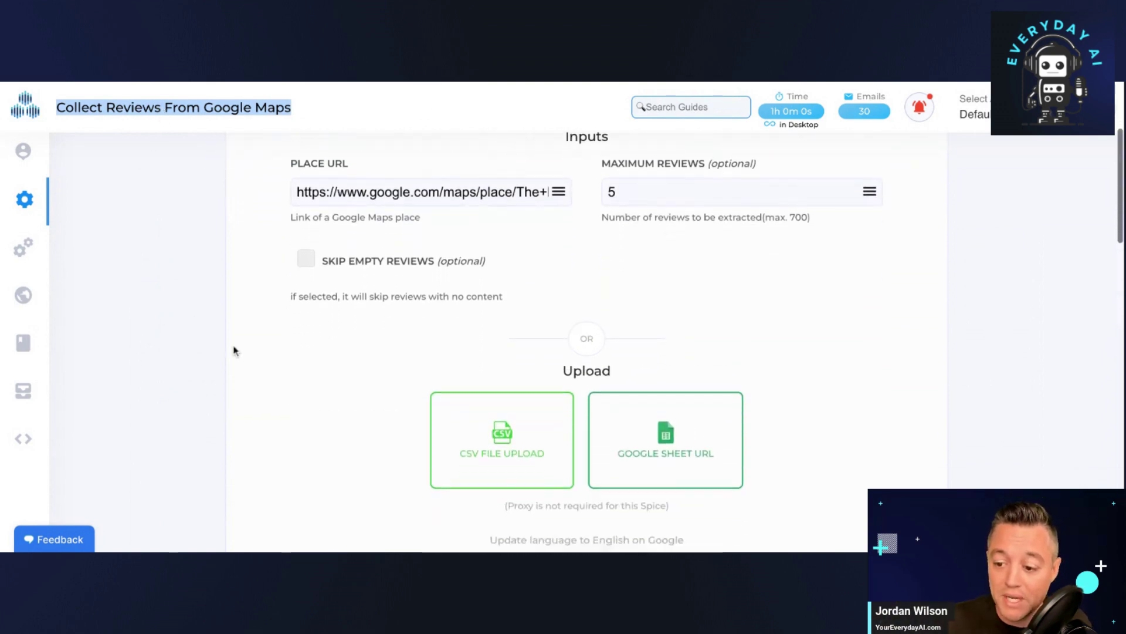
pyautogui.scroll(-3, 234, 346)
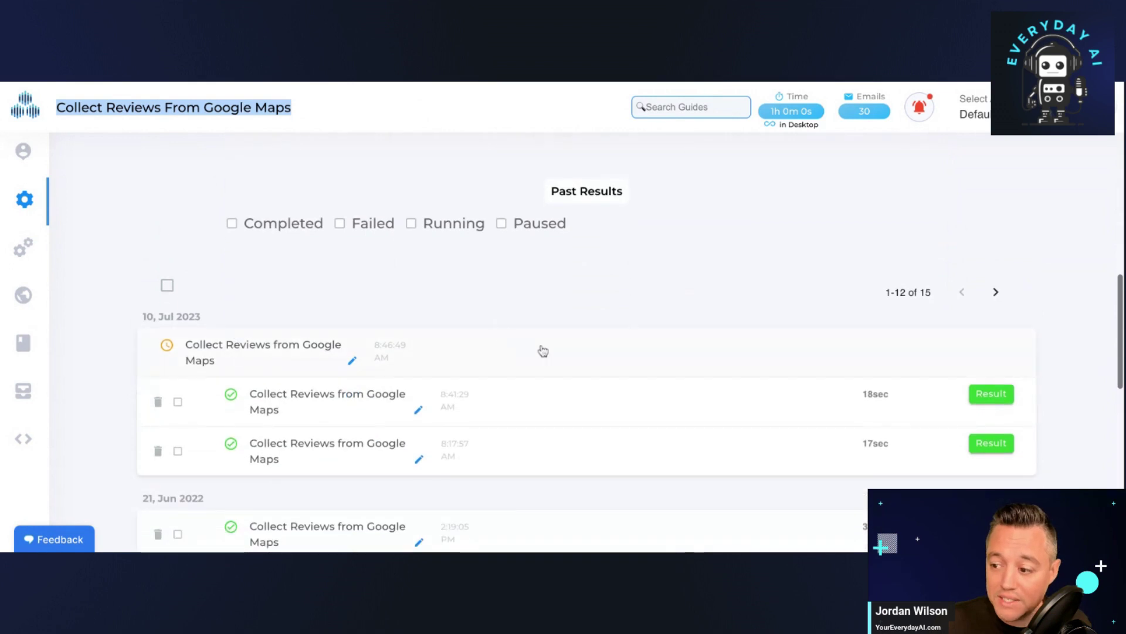
pyautogui.click(540, 350)
pyautogui.scroll(-2, 385, 443)
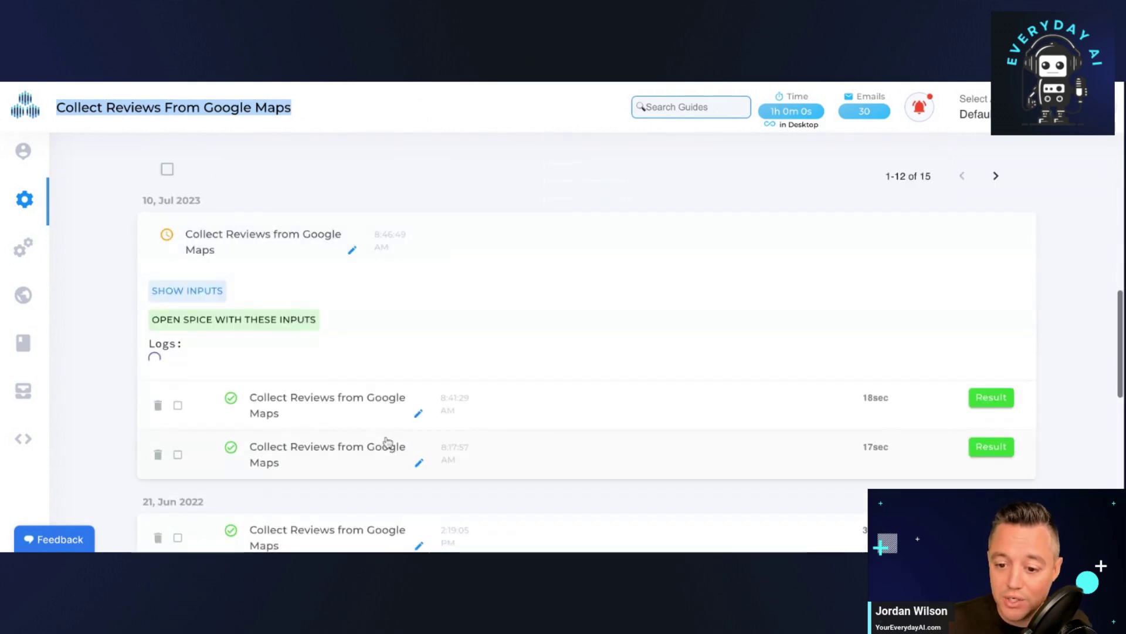
pyautogui.scroll(-3, 404, 431)
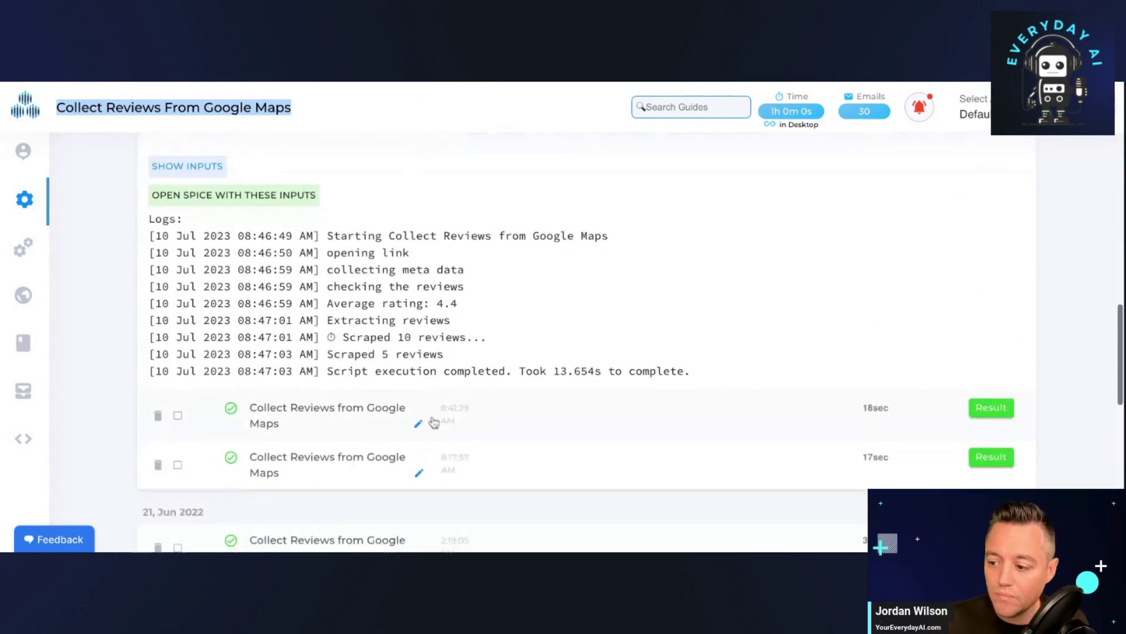
pyautogui.scroll(2, 411, 425)
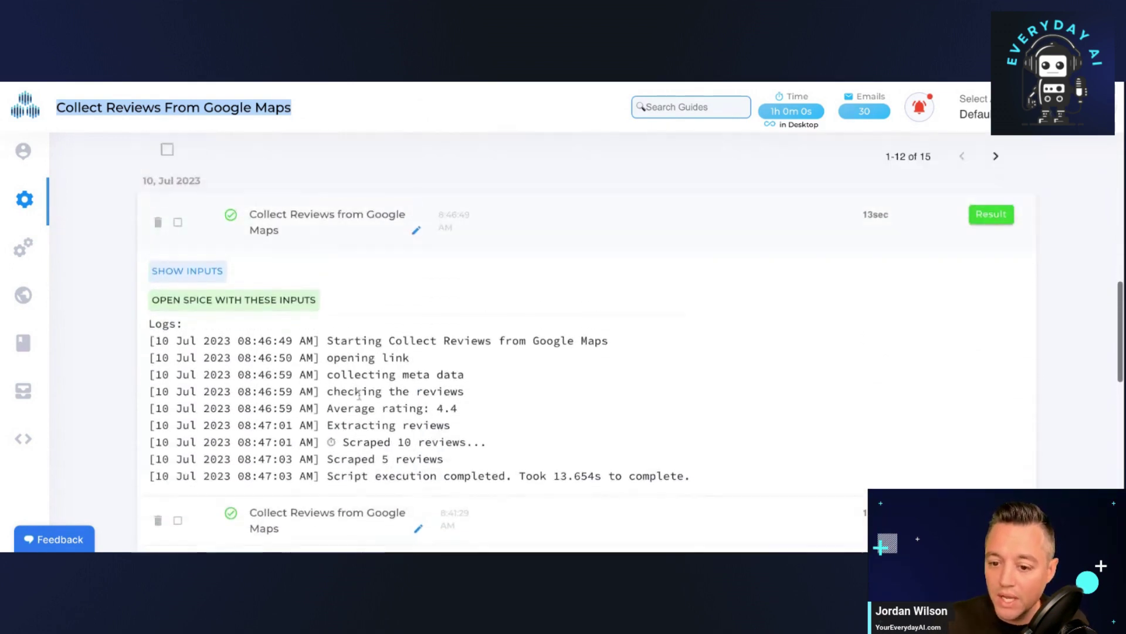
pyautogui.click(987, 217)
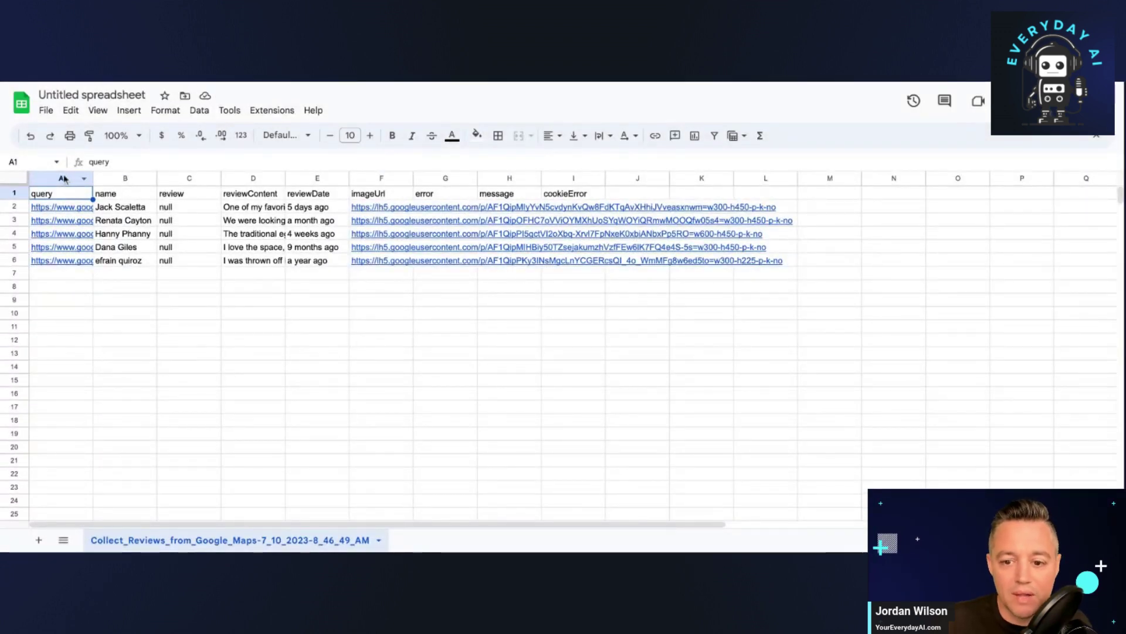
# Delete the query, review, and reviewDate-through-cookieError columns from the sheet.
pyautogui.click(61, 178)
pyautogui.rightClick(60, 178)
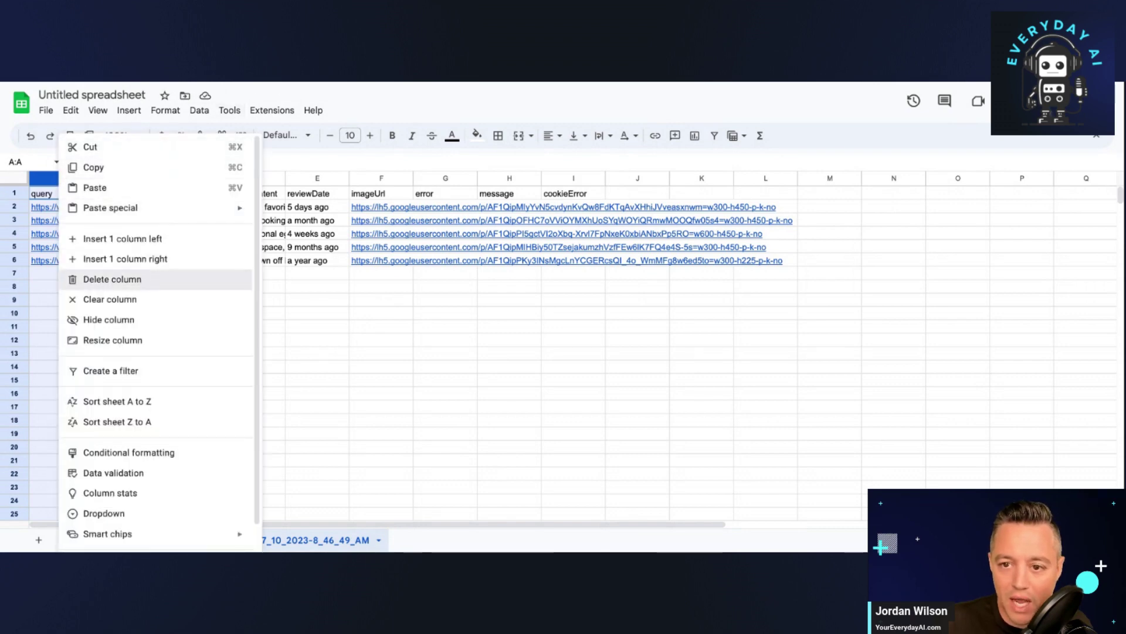
pyautogui.click(141, 278)
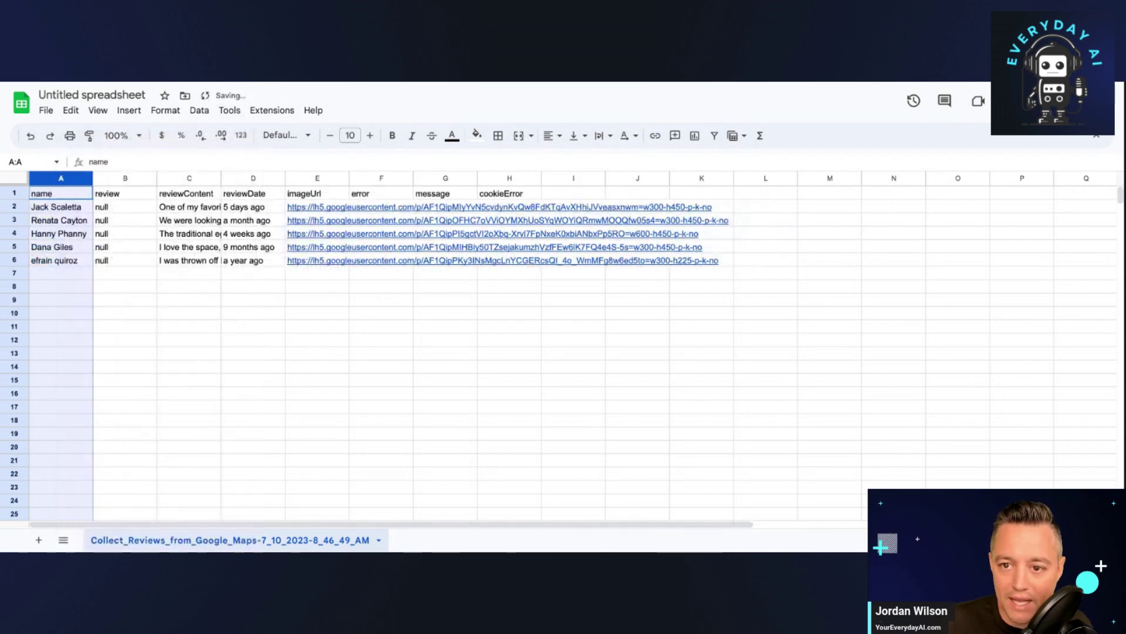
pyautogui.click(264, 396)
pyautogui.click(120, 177)
pyautogui.rightClick(120, 176)
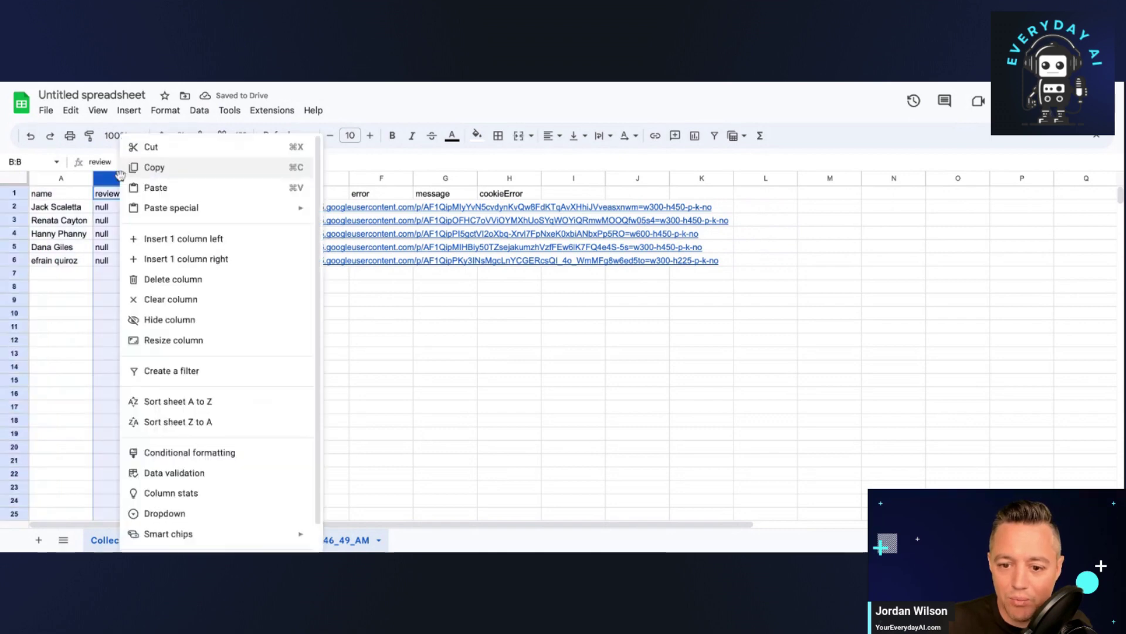
pyautogui.click(176, 280)
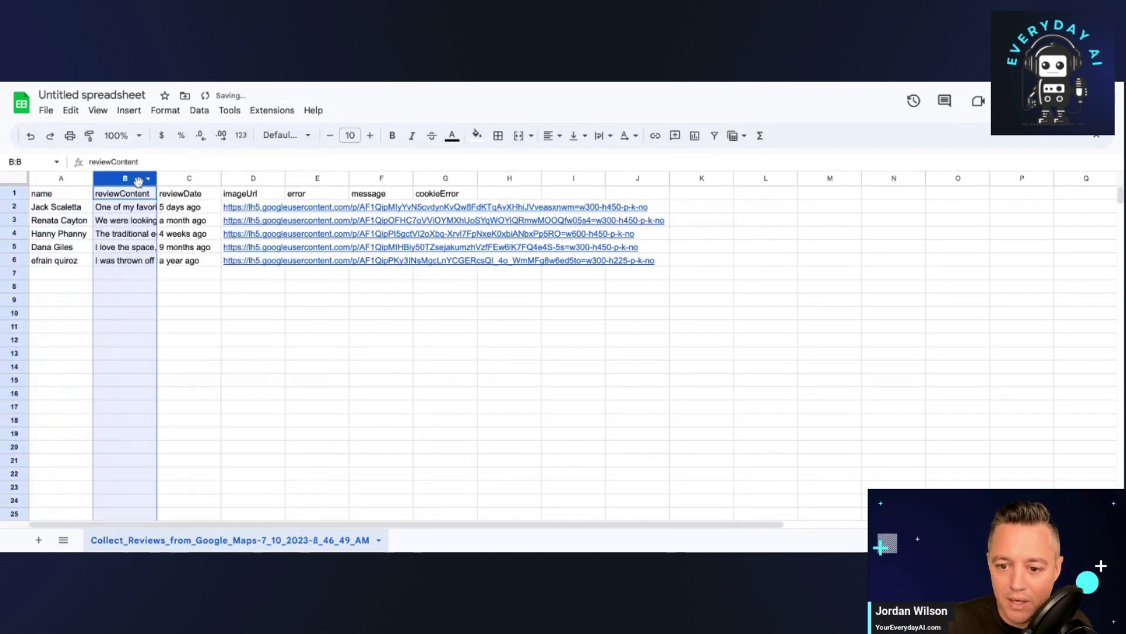
pyautogui.click(182, 178)
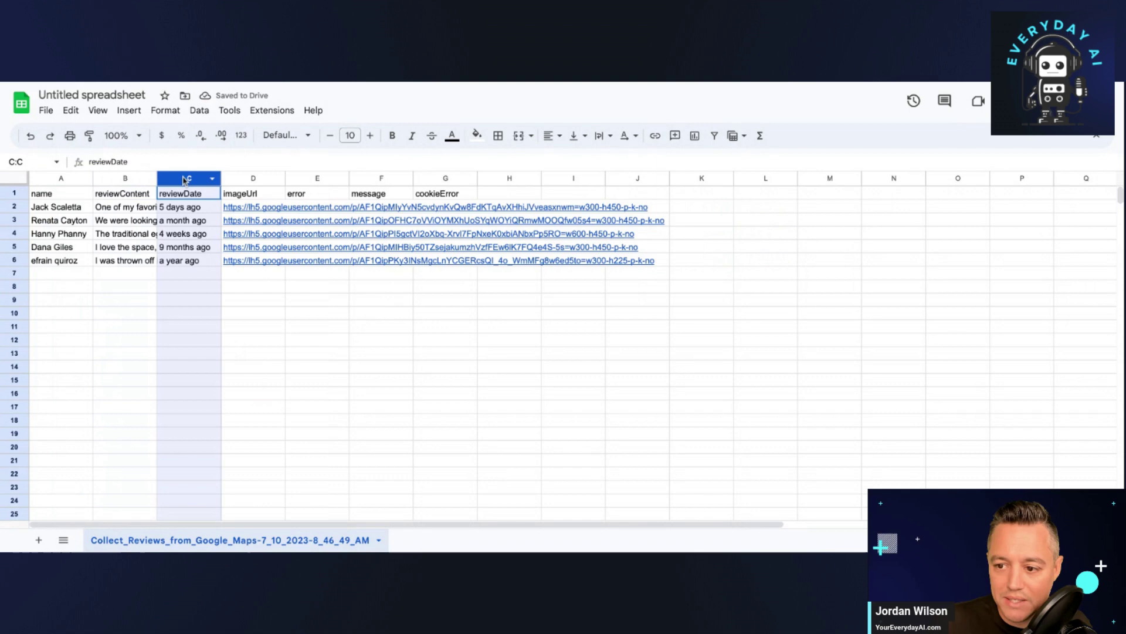
pyautogui.keyDown('shift'); pyautogui.click(434, 180); pyautogui.keyUp('shift')
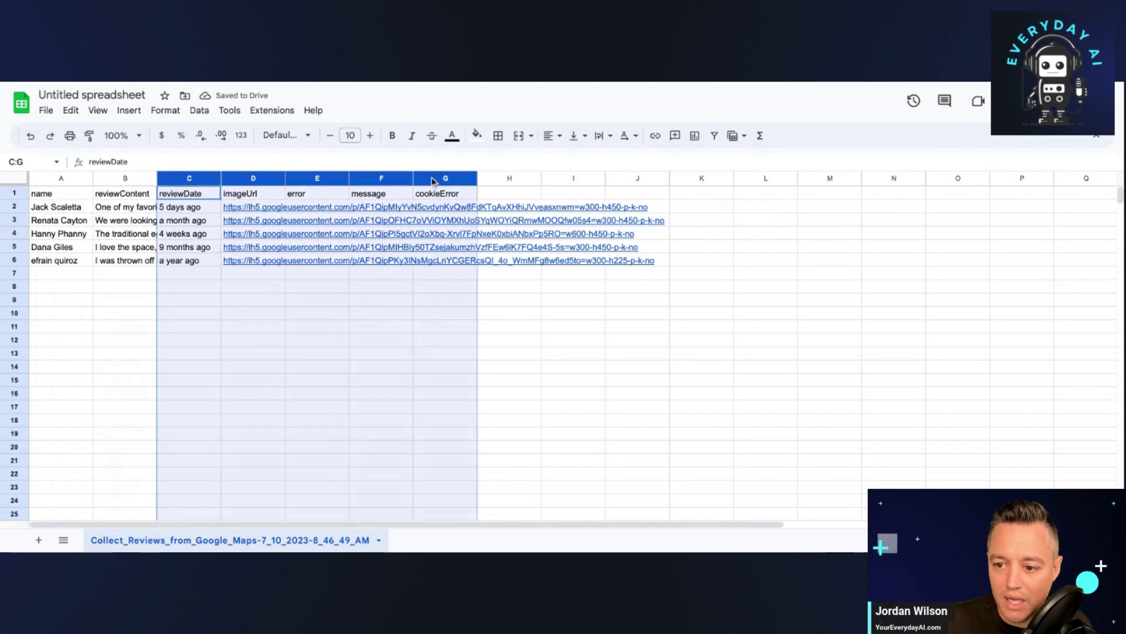
pyautogui.rightClick(434, 179)
pyautogui.click(505, 279)
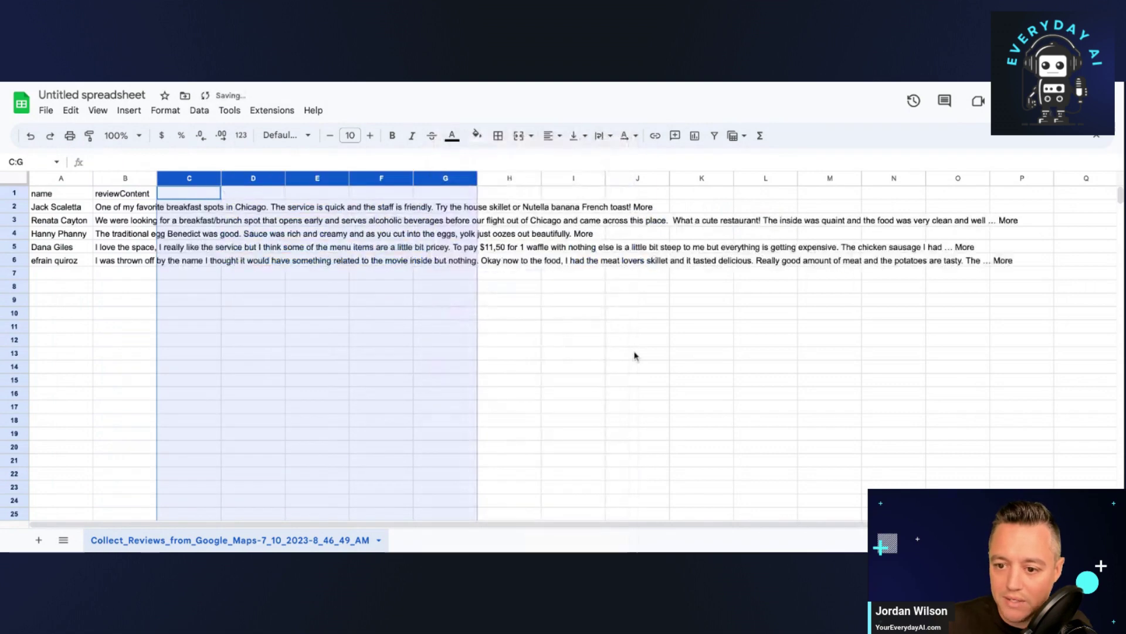
pyautogui.click(636, 353)
# Add a 'Response' header in C1 and widen the reviewContent column.
pyautogui.click(180, 192)
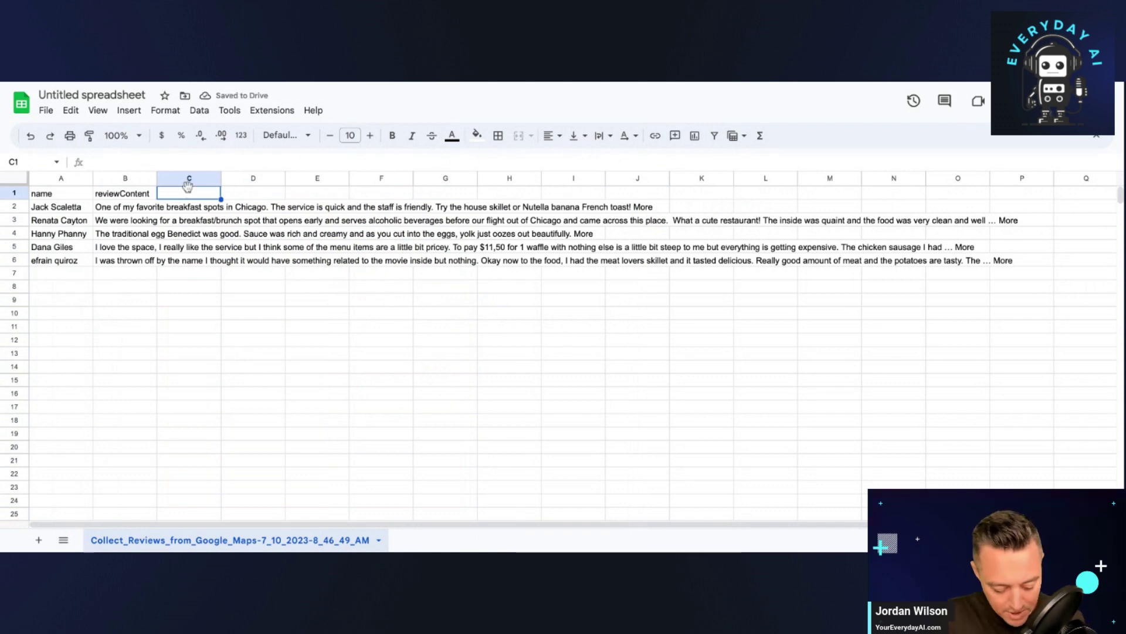
pyautogui.write('Response')
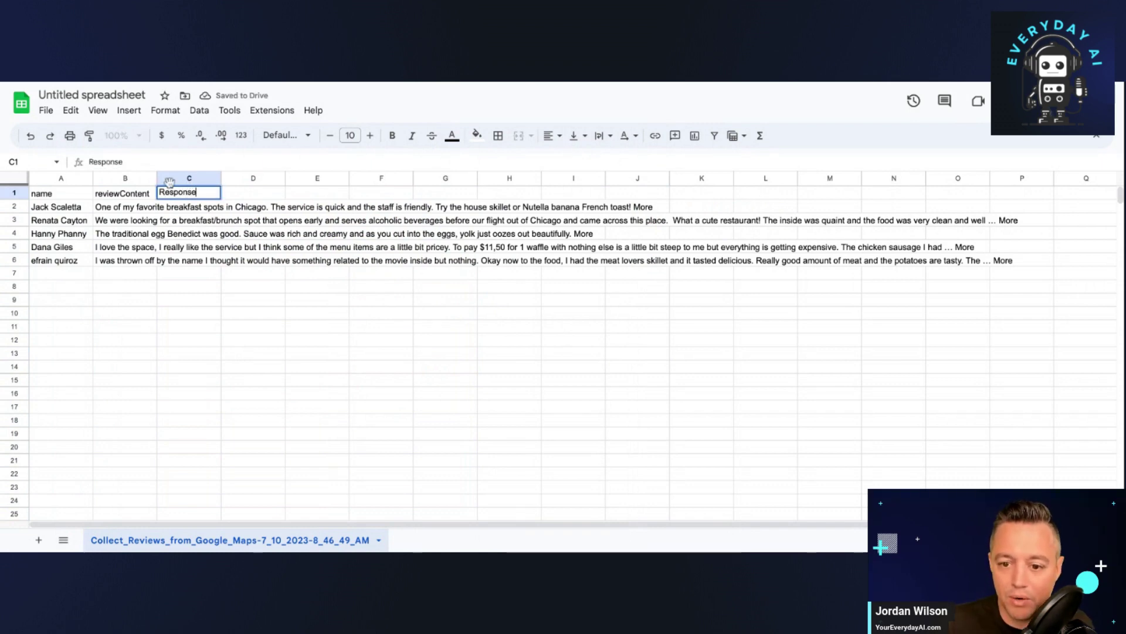
pyautogui.moveTo(155, 179); pyautogui.dragTo(468, 177)
pyautogui.click(129, 181)
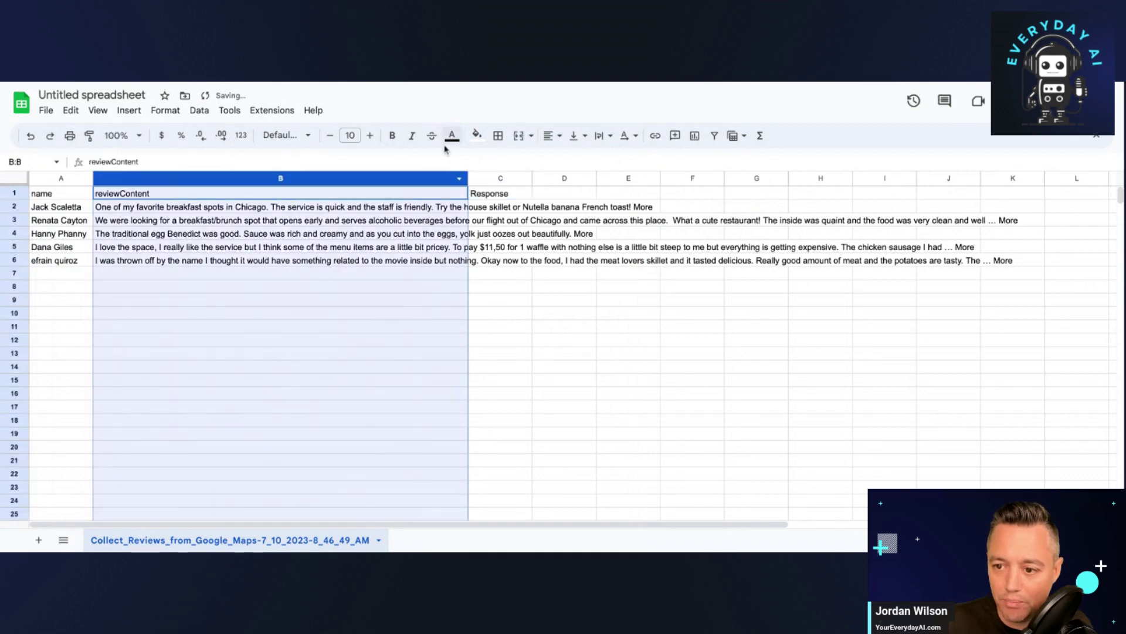
pyautogui.click(608, 143)
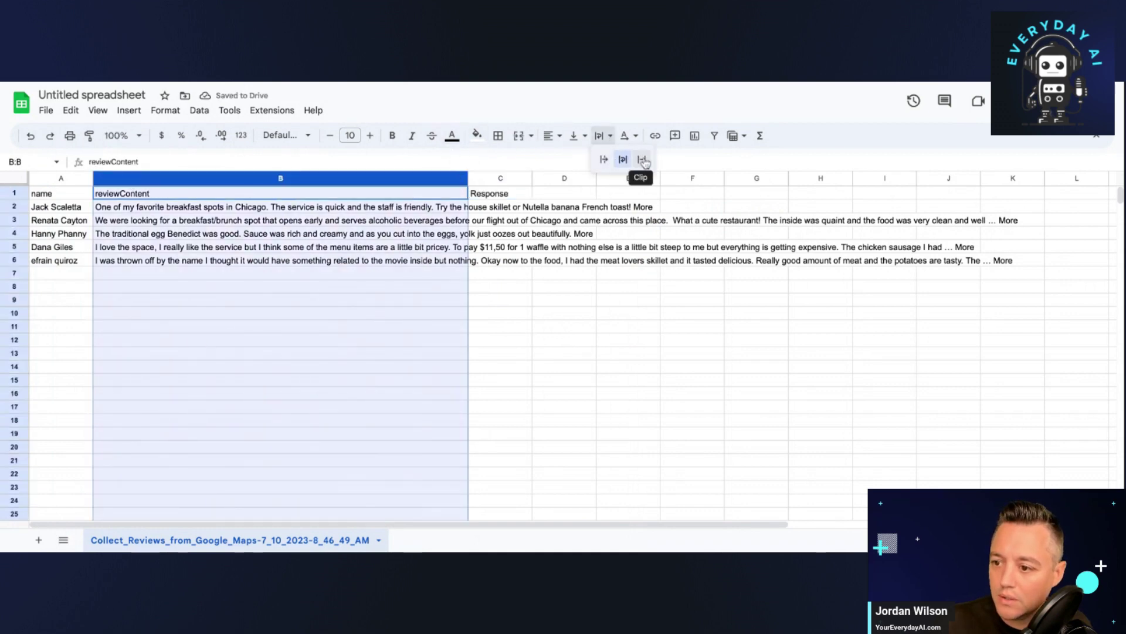
# Clip column B's review text and rename the spreadsheet 'breakfast club reviews'.
pyautogui.click(639, 158)
pyautogui.click(573, 303)
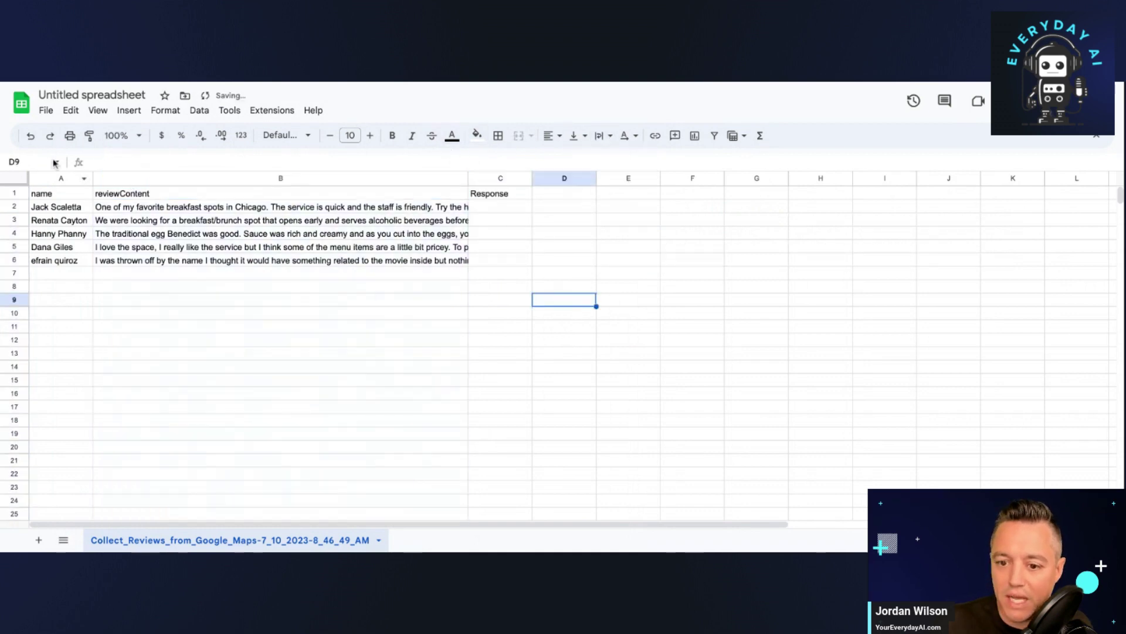
pyautogui.click(75, 92)
pyautogui.write('bre')
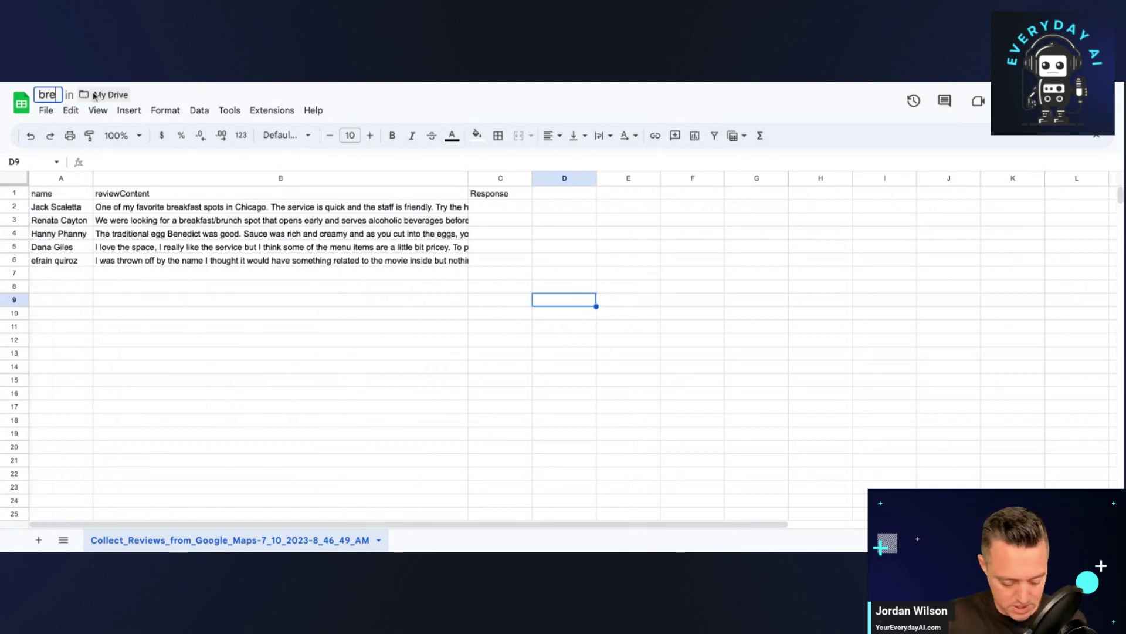
pyautogui.write('akfast club reviews')
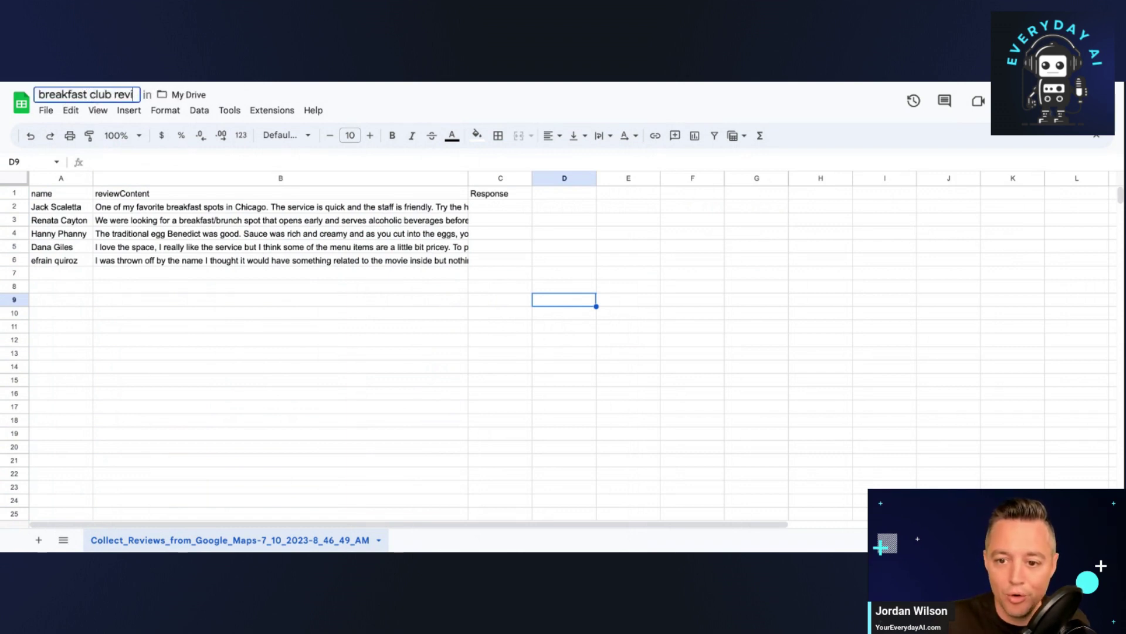
# Download the spreadsheet as a Comma-separated values (.csv) file.
pyautogui.click(46, 110)
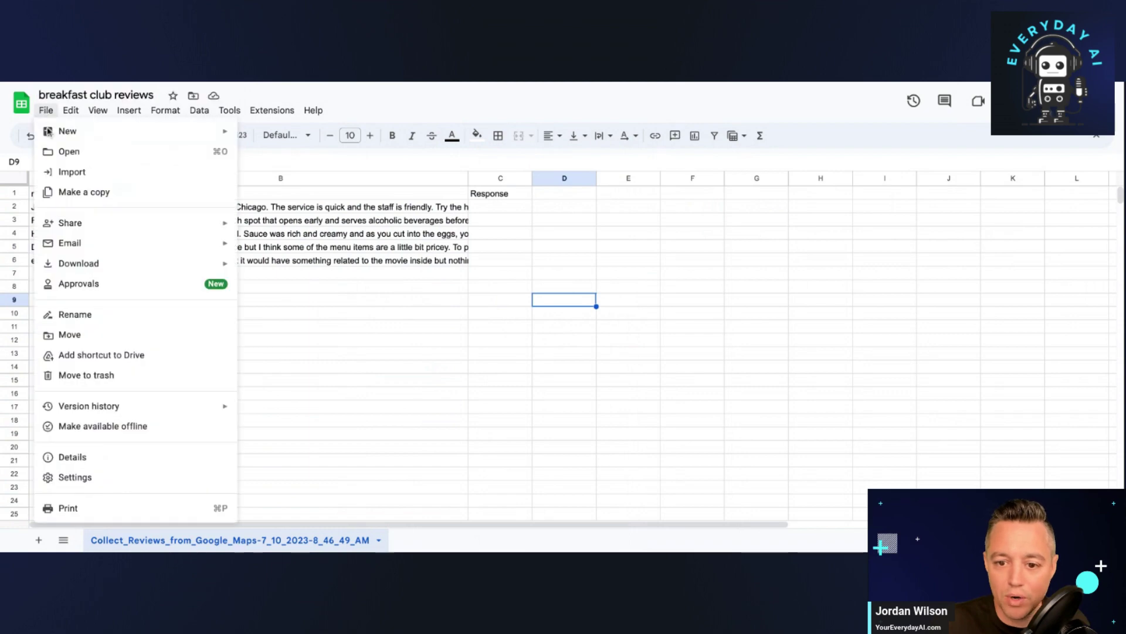
pyautogui.moveTo(78, 263)
pyautogui.click(352, 355)
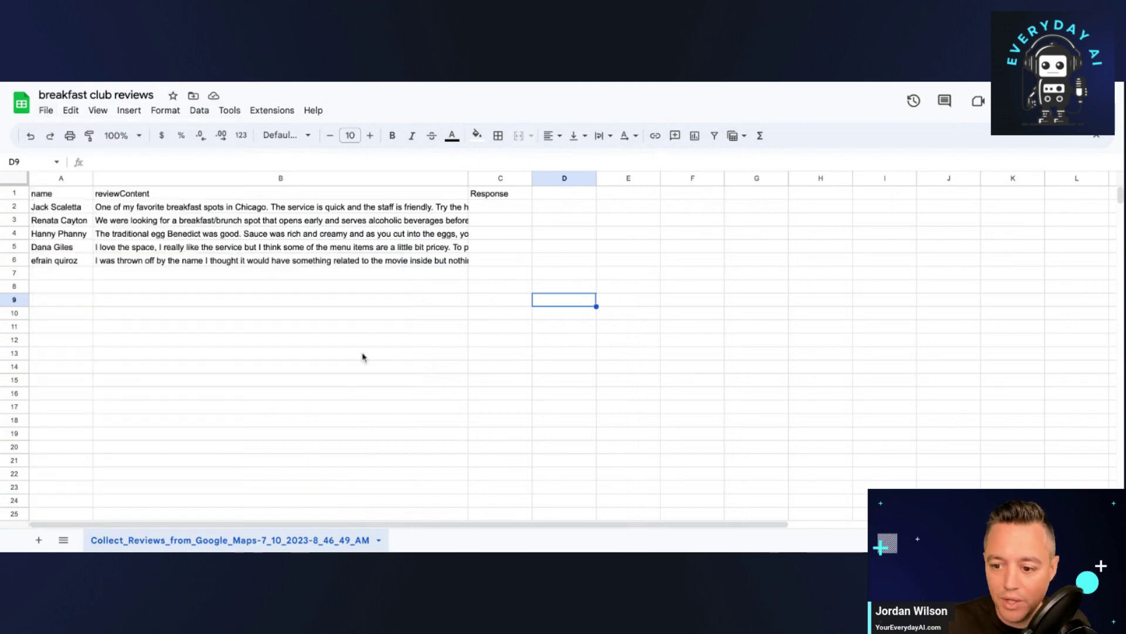
pyautogui.click(443, 370)
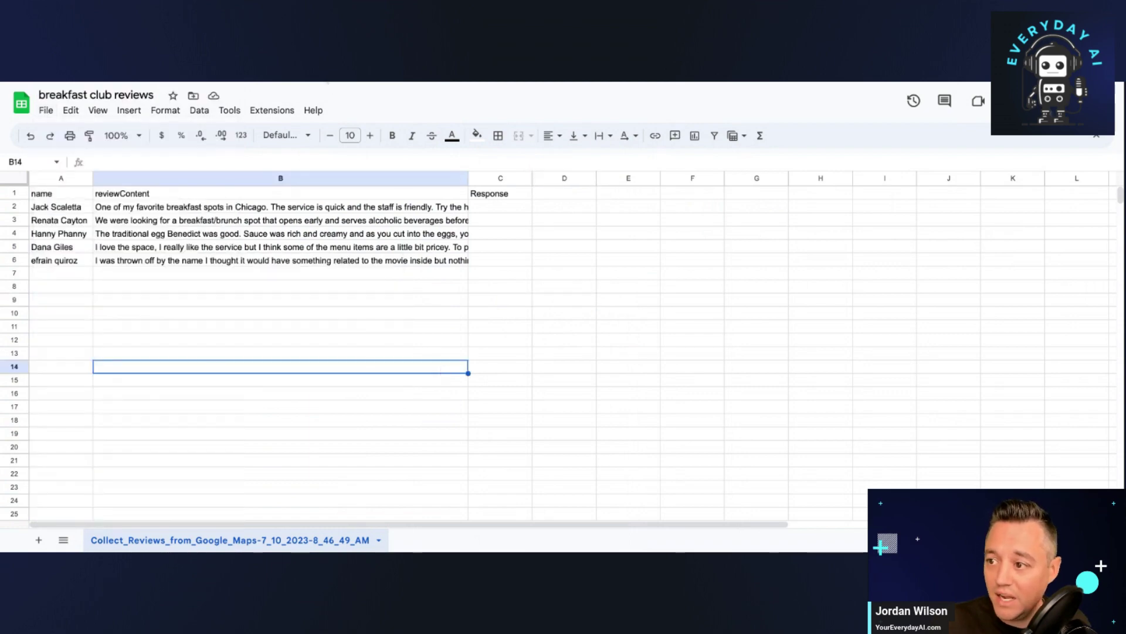
# Open a new ChatGPT chat on GPT-4 Code Interpreter and upload the breakfast club reviews CSV.
pyautogui.click(440, 91)
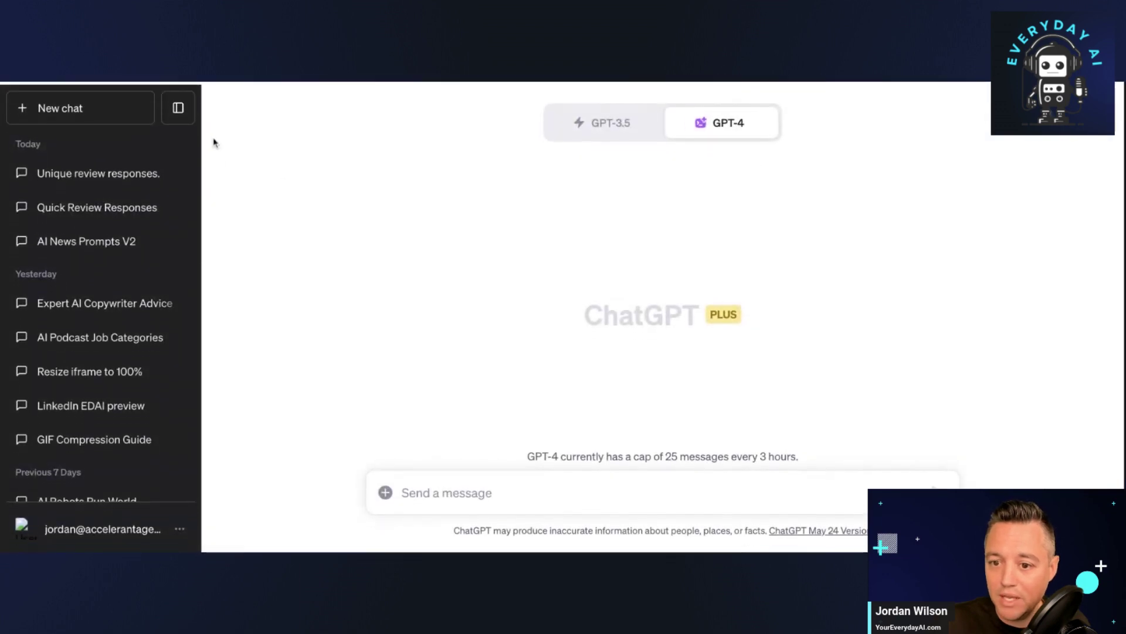
pyautogui.moveTo(763, 140)
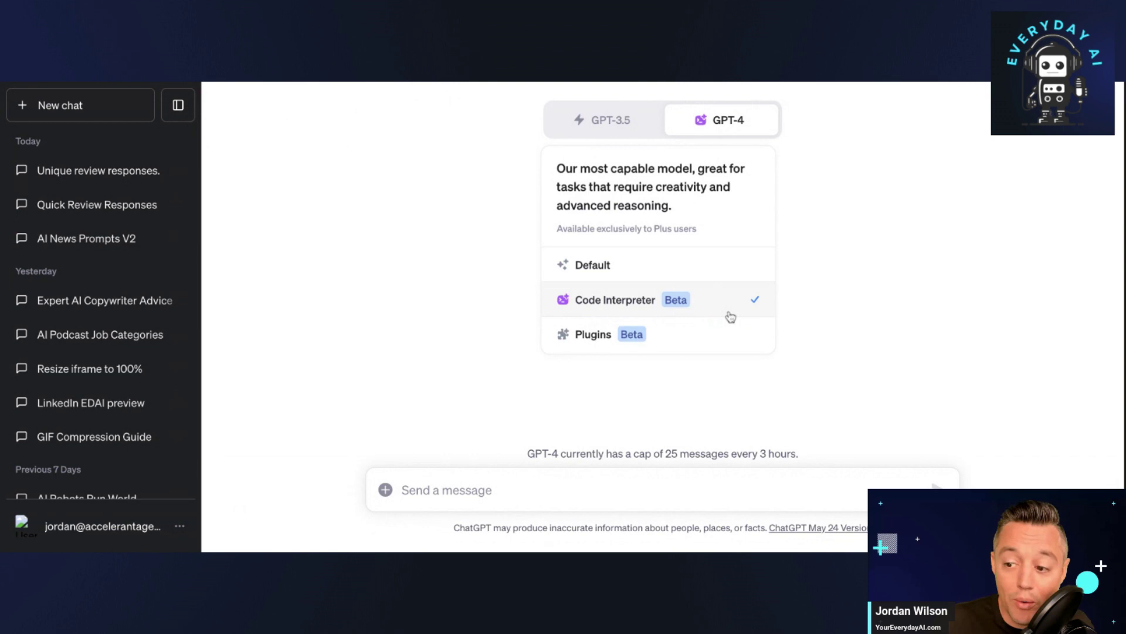
pyautogui.click(642, 306)
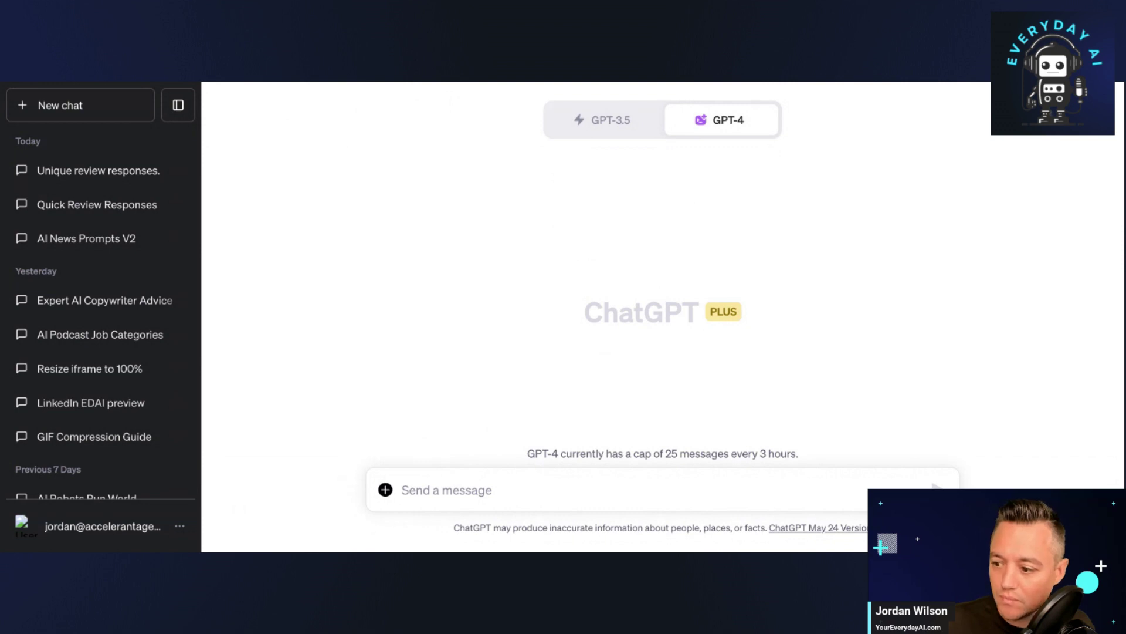
pyautogui.click(385, 489)
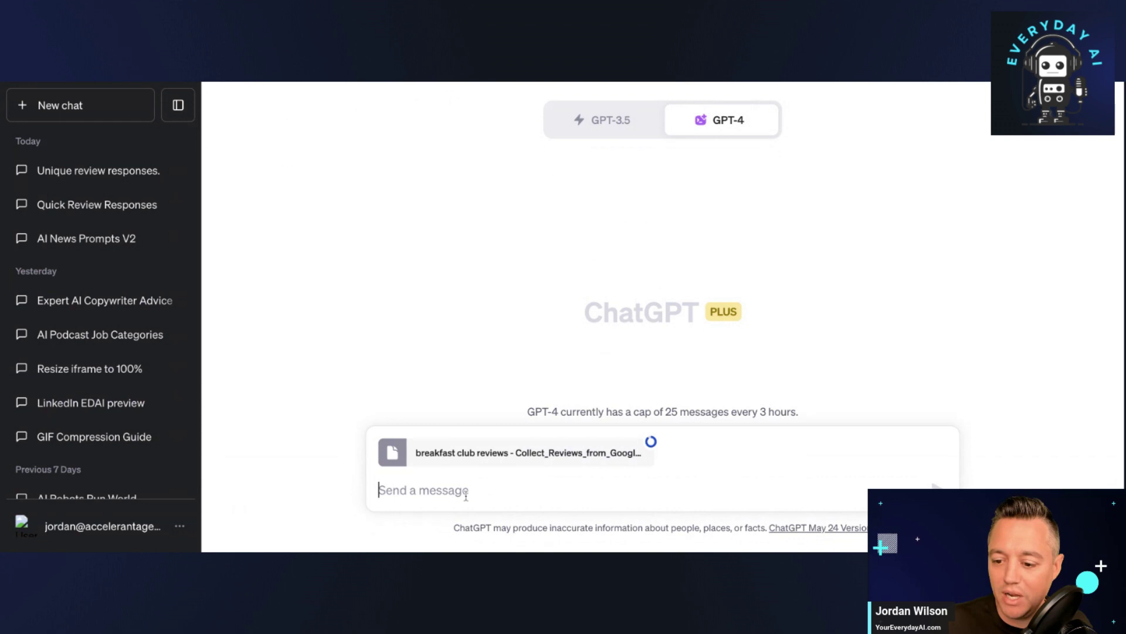
# Paste the personalized review-reply prompt and send it with the attached CSV.
pyautogui.hotkey('ctrl', 'v')
pyautogui.press('Return')
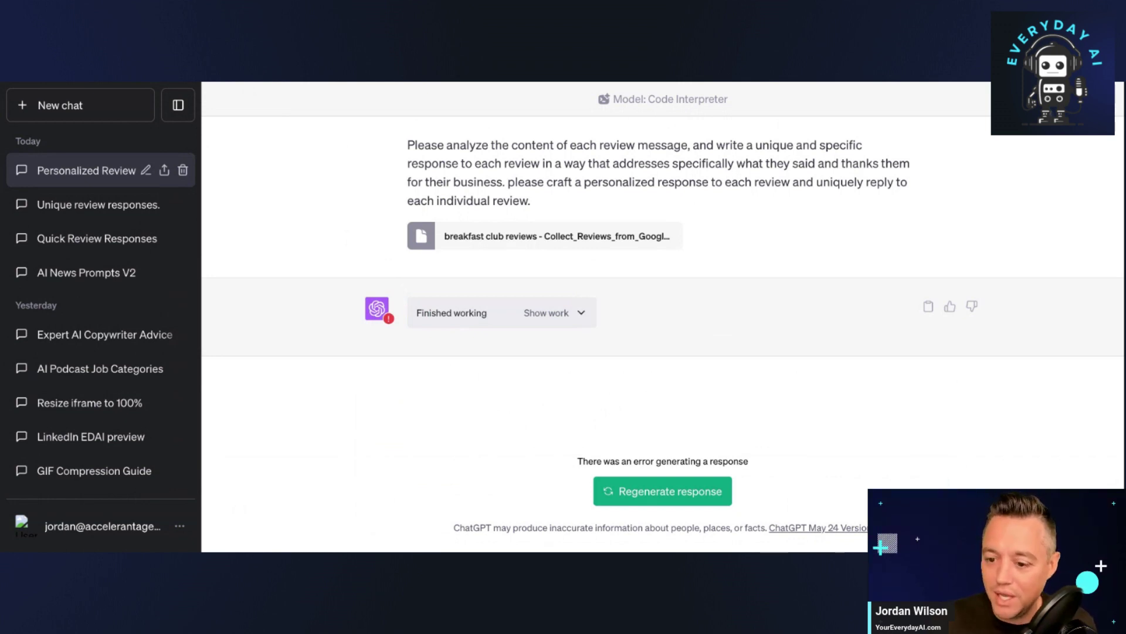
# Inspect the errored reply's code, then select and copy the full review-response prompt.
pyautogui.click(581, 313)
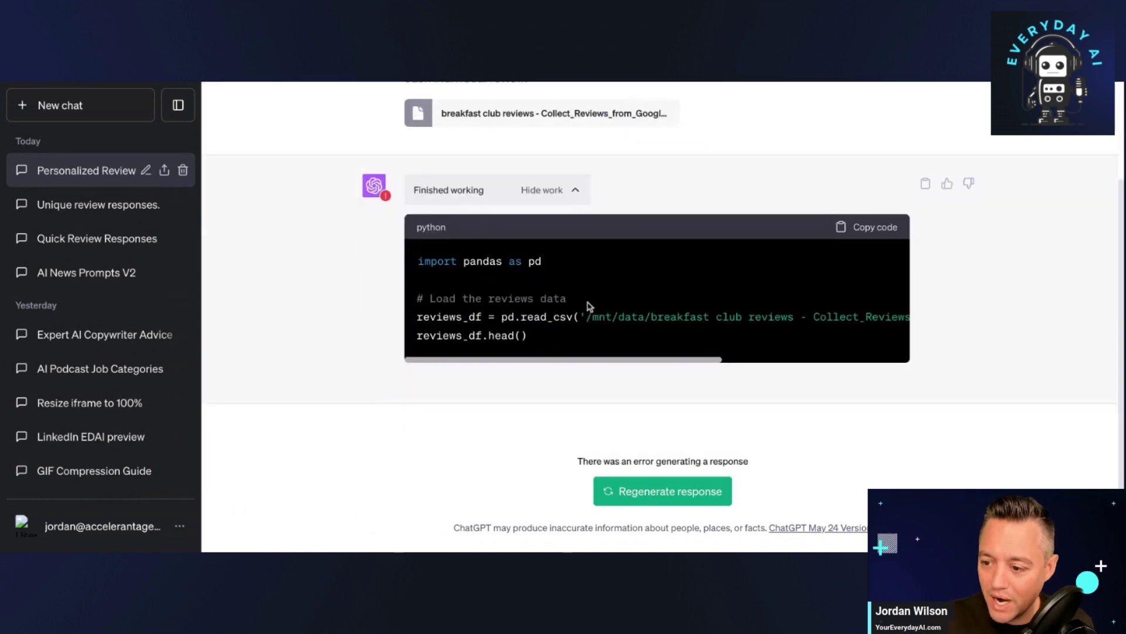
pyautogui.hscroll(5, 589, 306)
pyautogui.hscroll(-5, 589, 306)
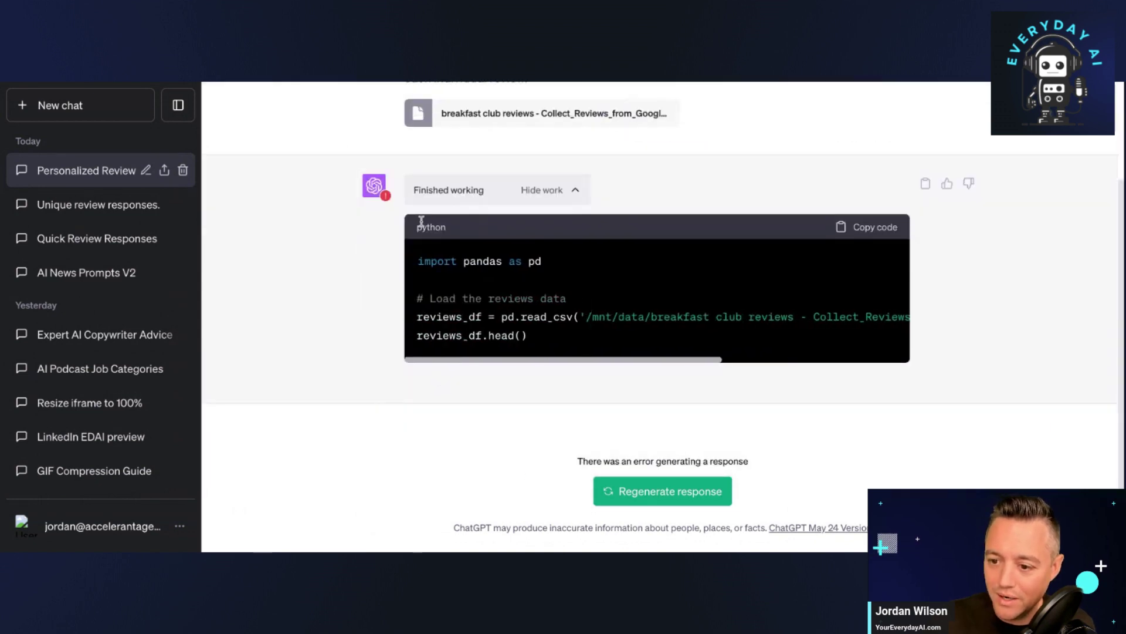
pyautogui.scroll(1, 613, 422)
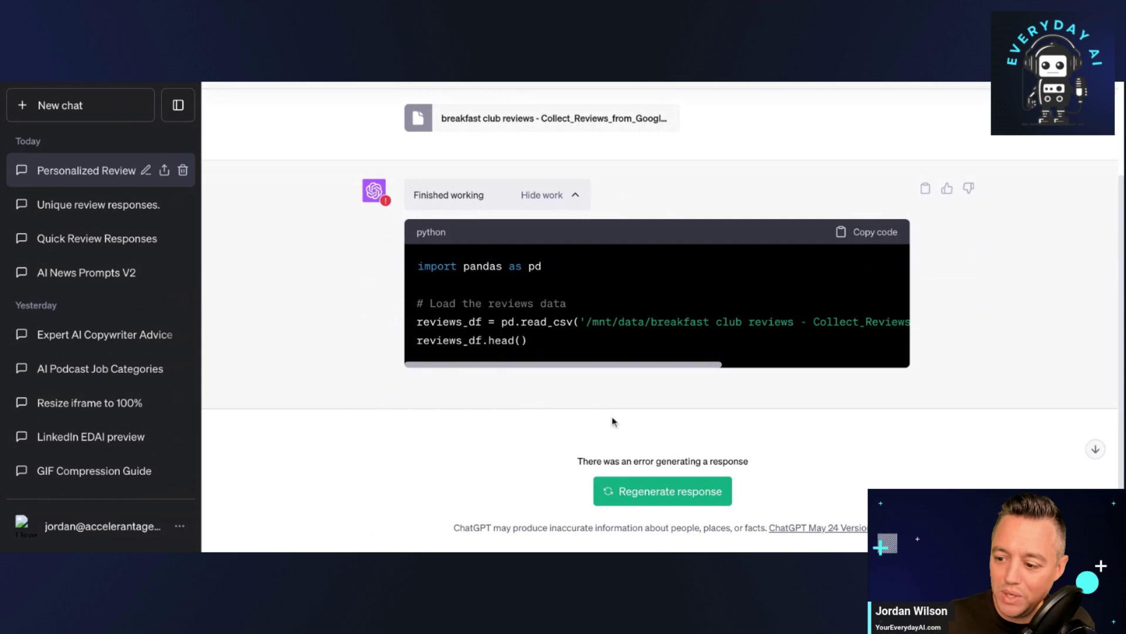
pyautogui.scroll(2, 493, 250)
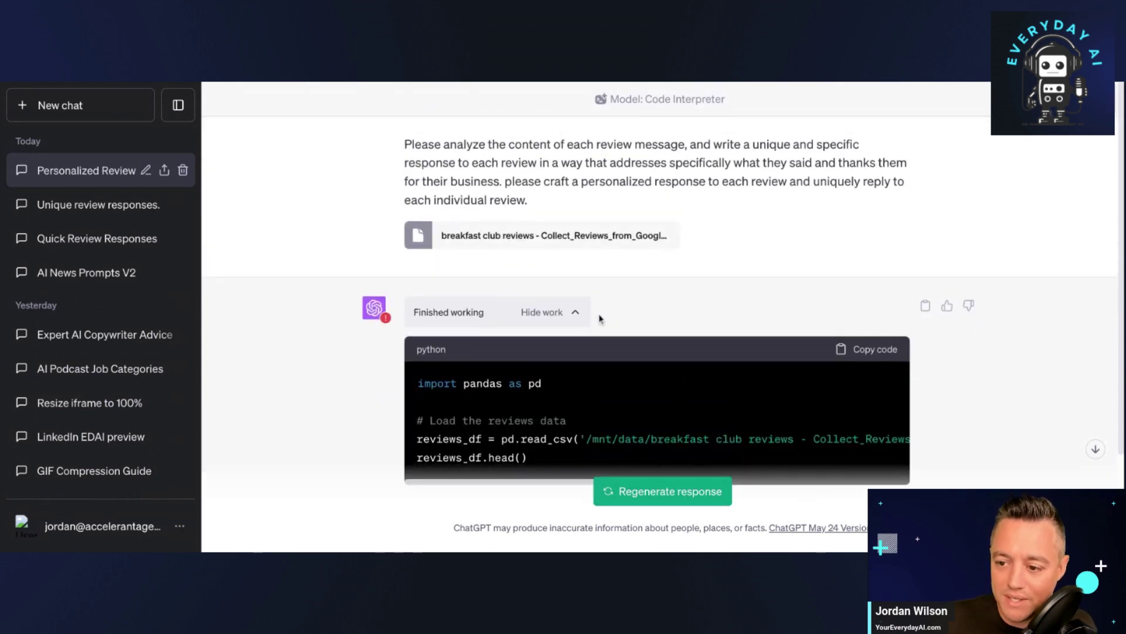
pyautogui.tripleClick(575, 209)
pyautogui.click(406, 141)
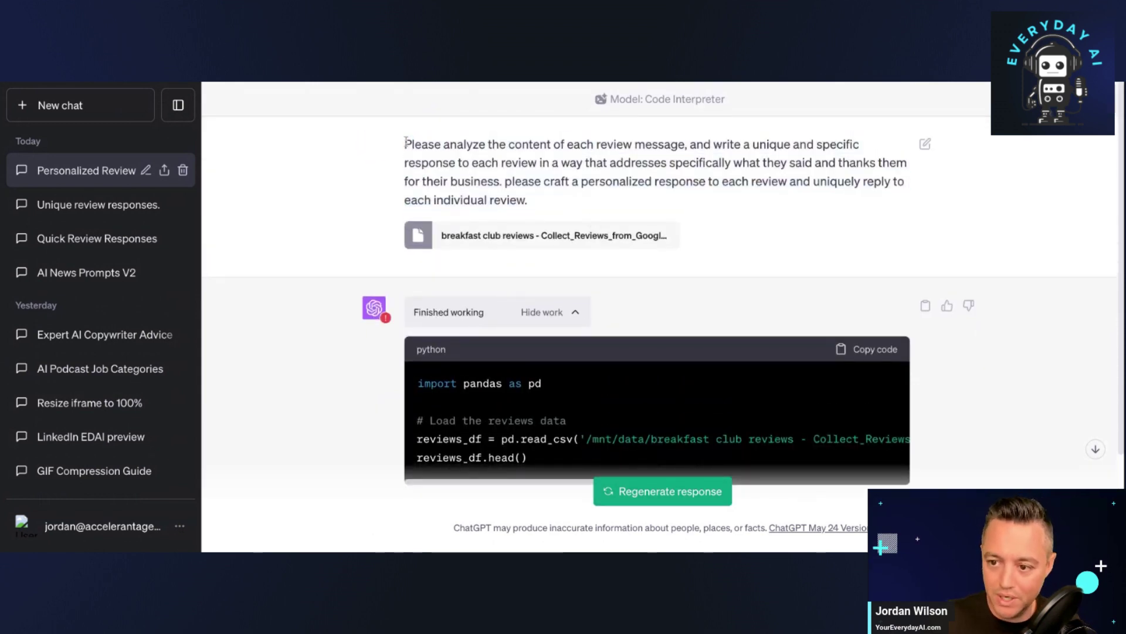
pyautogui.moveTo(406, 141); pyautogui.dragTo(528, 201)
pyautogui.hotkey('ctrl', 'c')
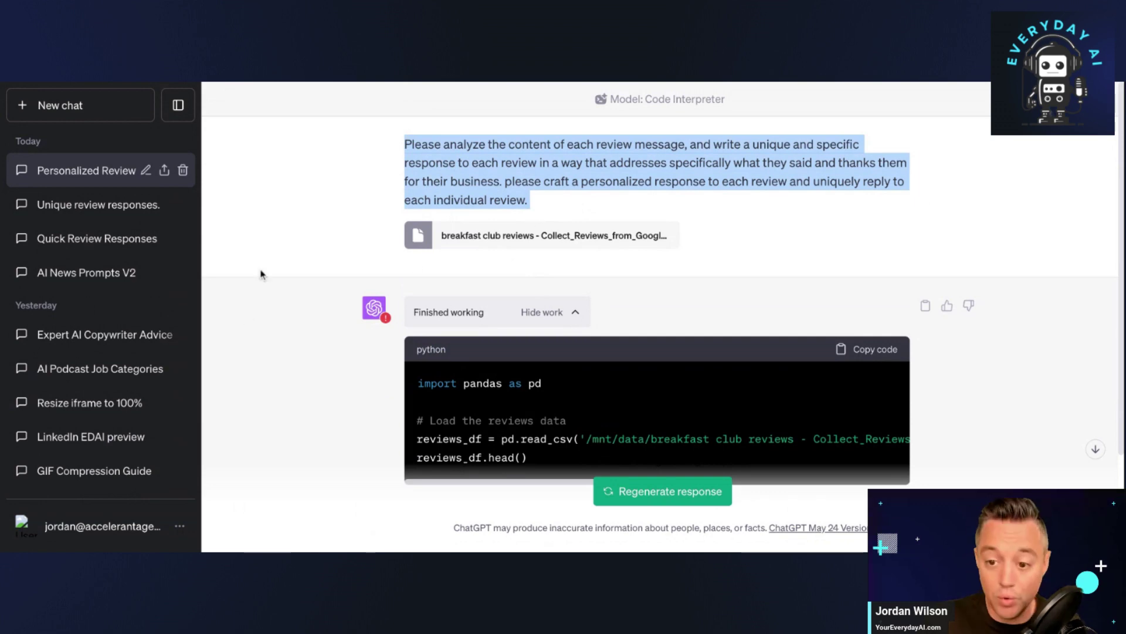
# In a new Code Interpreter chat, paste the prompt, reattach the reviews CSV, and send.
pyautogui.click(108, 114)
pyautogui.click(734, 130)
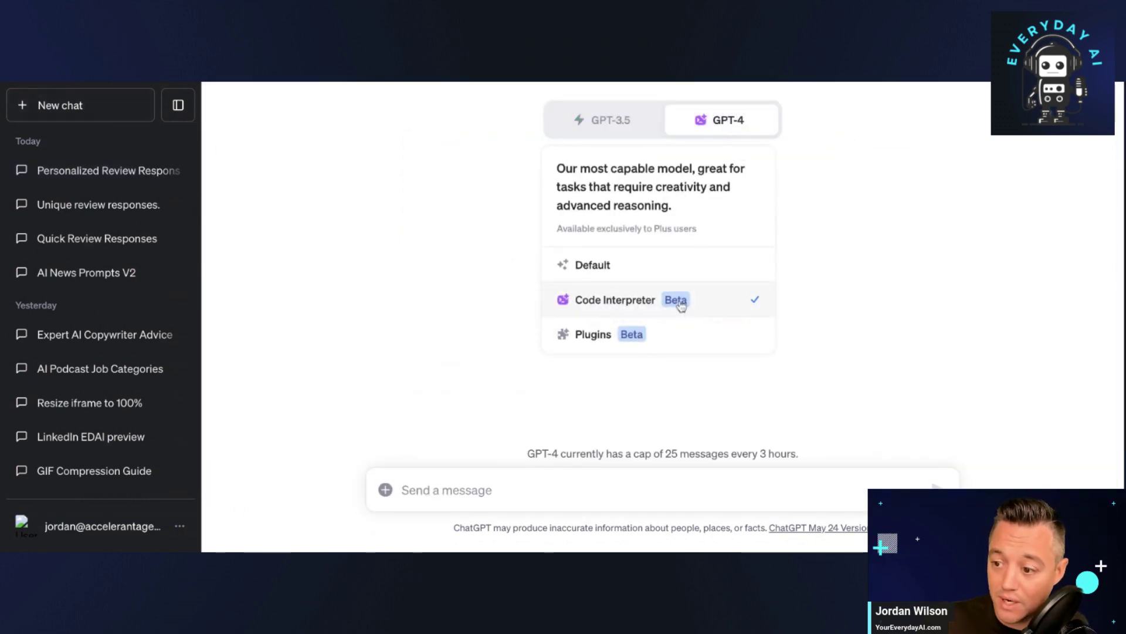
pyautogui.click(513, 498)
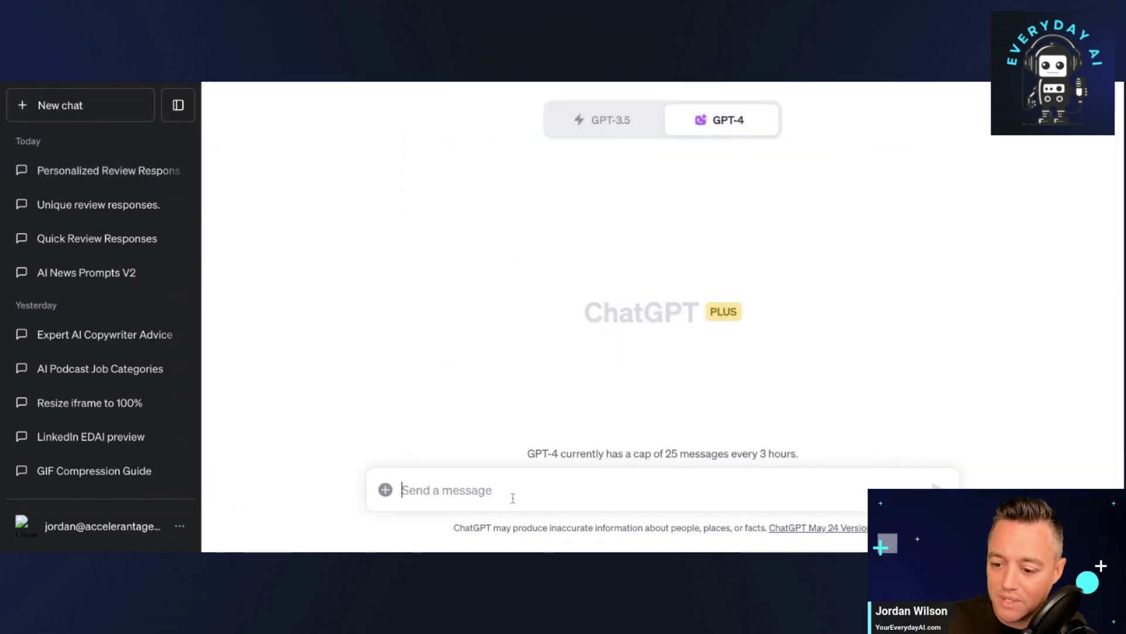
pyautogui.hotkey('ctrl', 'v')
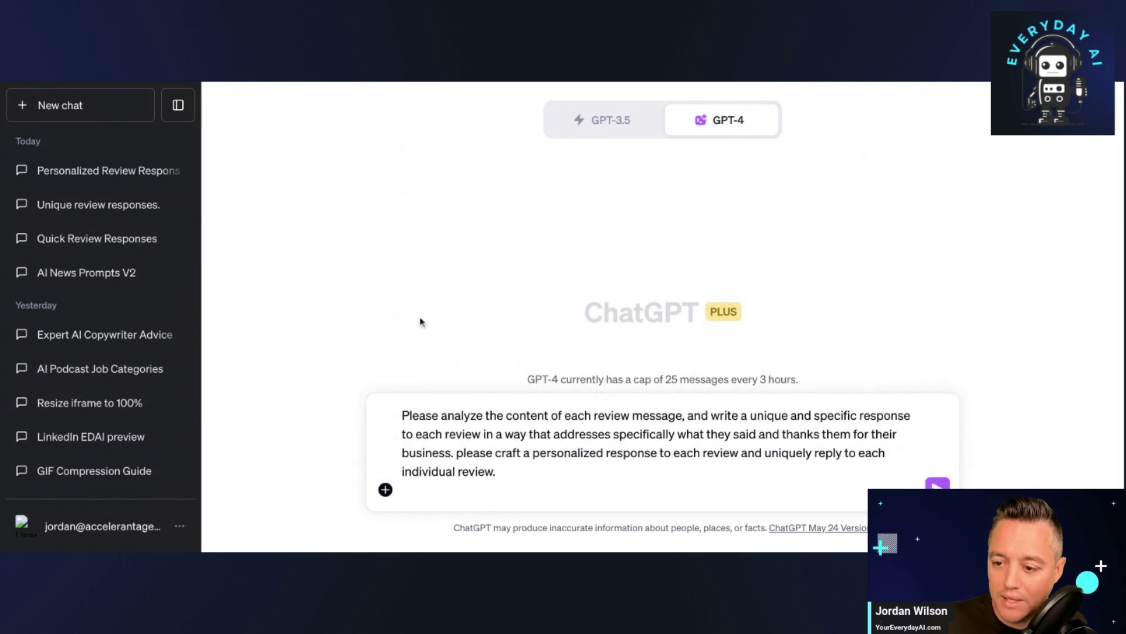
pyautogui.click(384, 490)
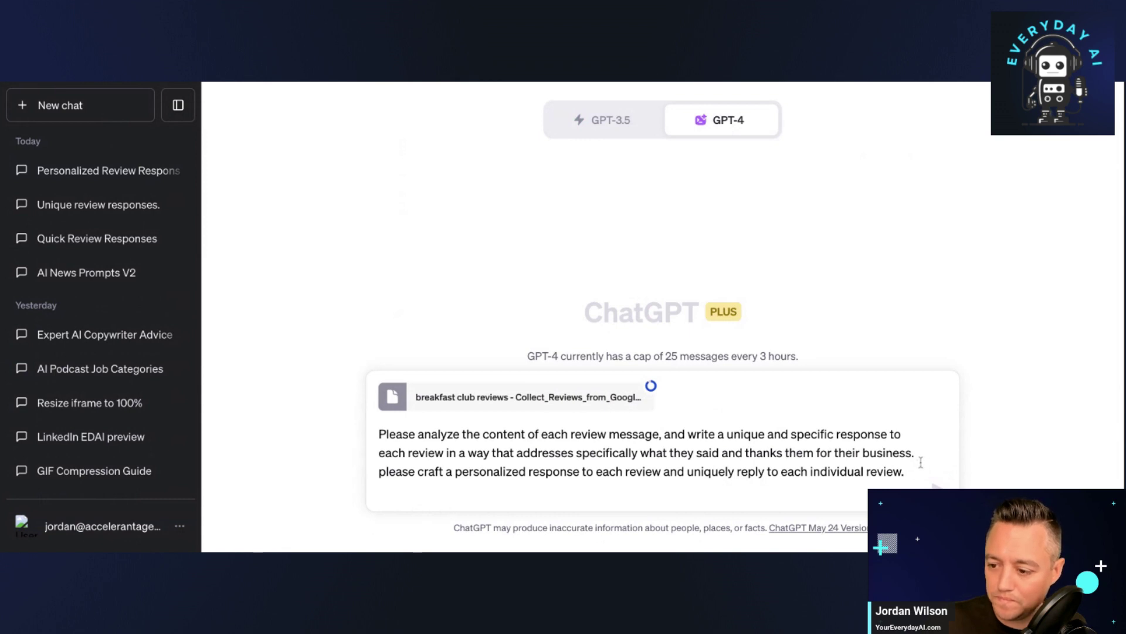
pyautogui.click(946, 484)
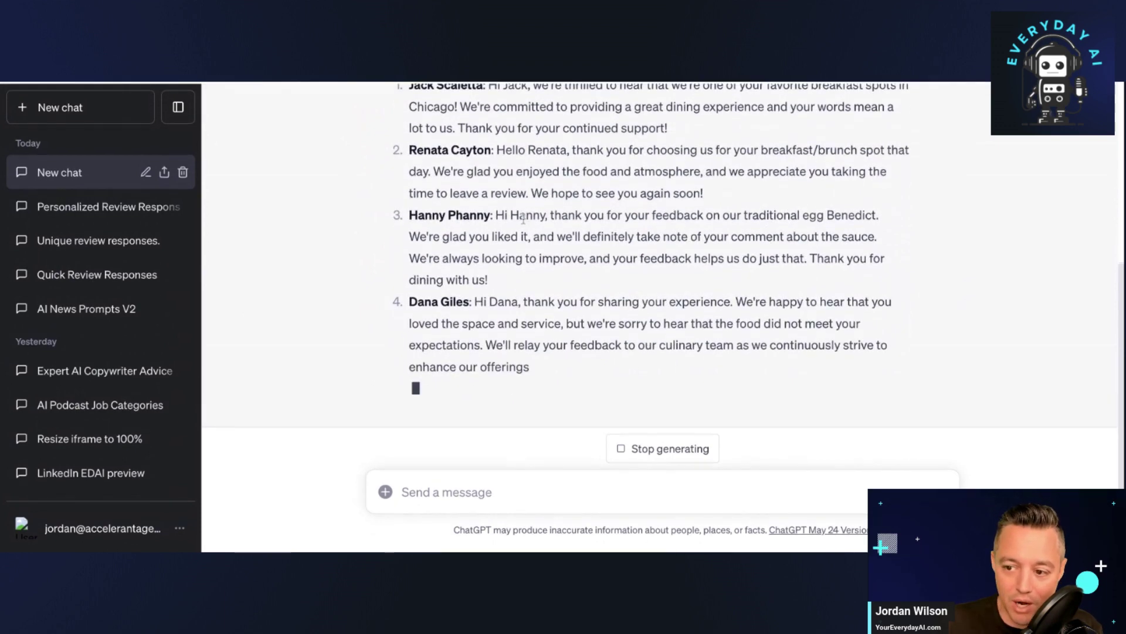
# Scroll back to the start of ChatGPT's reply to read the five personalized responses.
pyautogui.scroll(2, 519, 258)
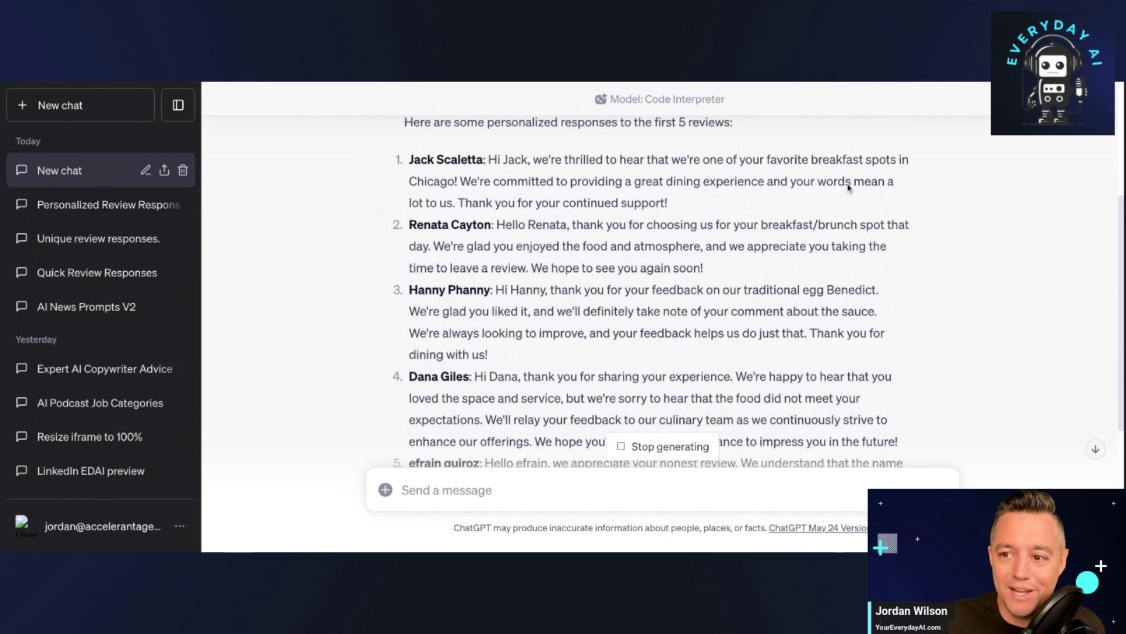
pyautogui.click(645, 81)
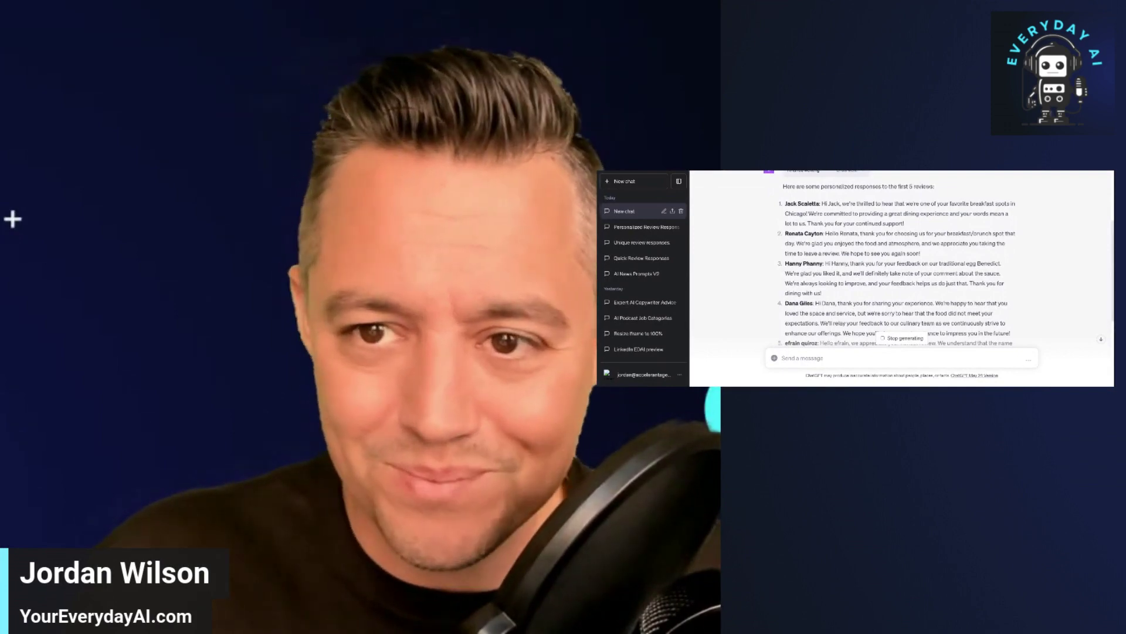
# Switch to the YourEverydayAI.com tab showing the Everyday AI newsletter sign-up.
pyautogui.hotkey('ctrl', 'Tab')
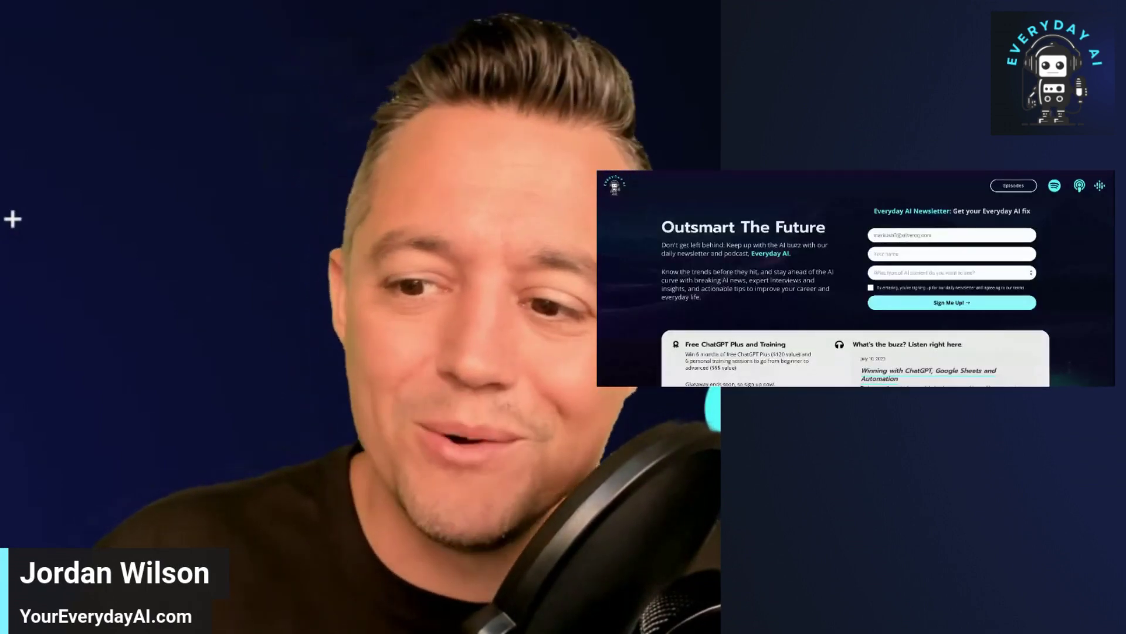